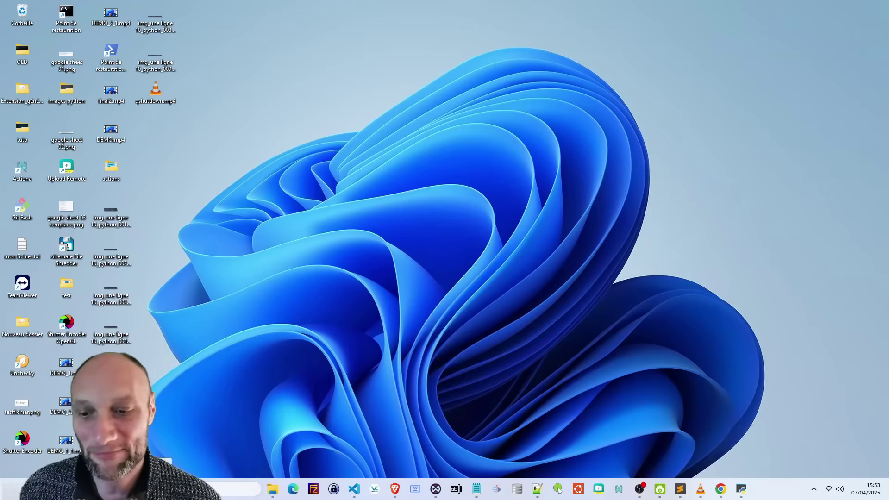
Step: Open an administrator PowerShell terminal, enlarge its text and clear the console with the clear command
key("super+x")
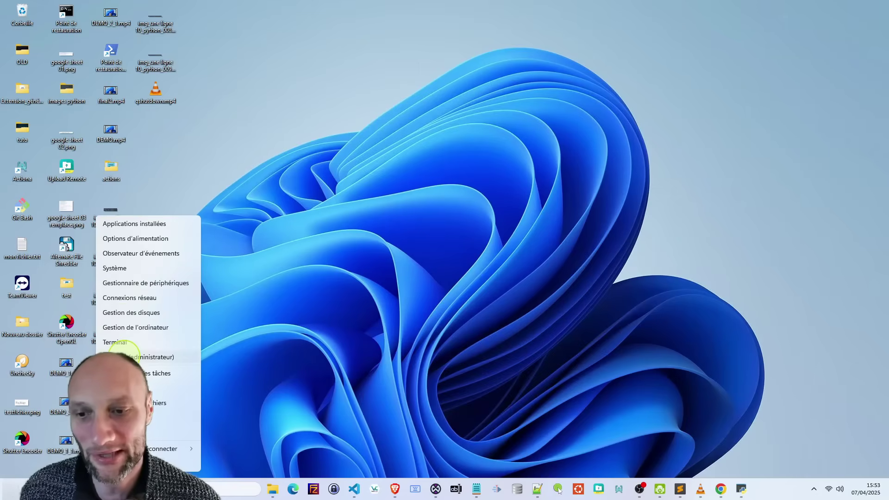
left_click(124, 356)
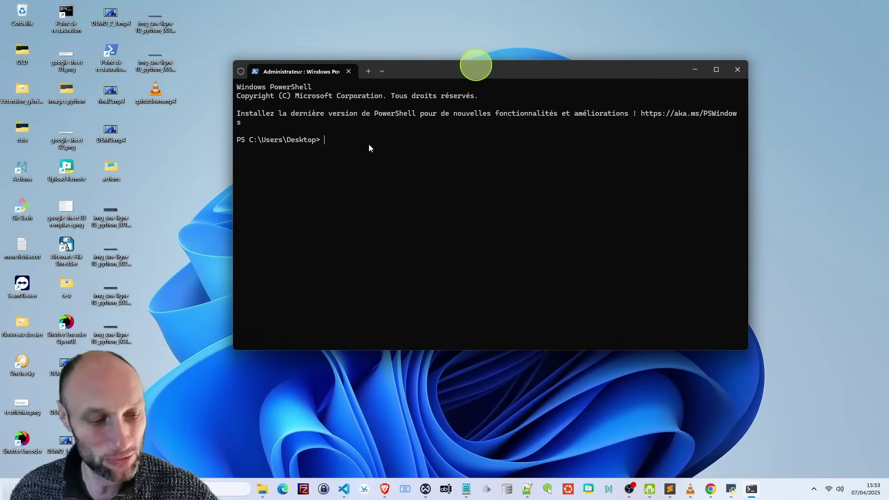
scroll(370, 148, "up", 5, "ctrl")
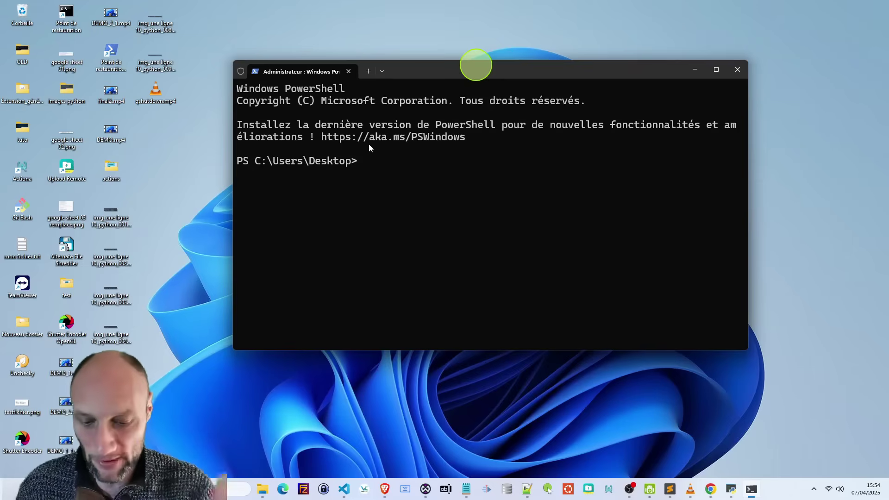
type("clear")
key("Return")
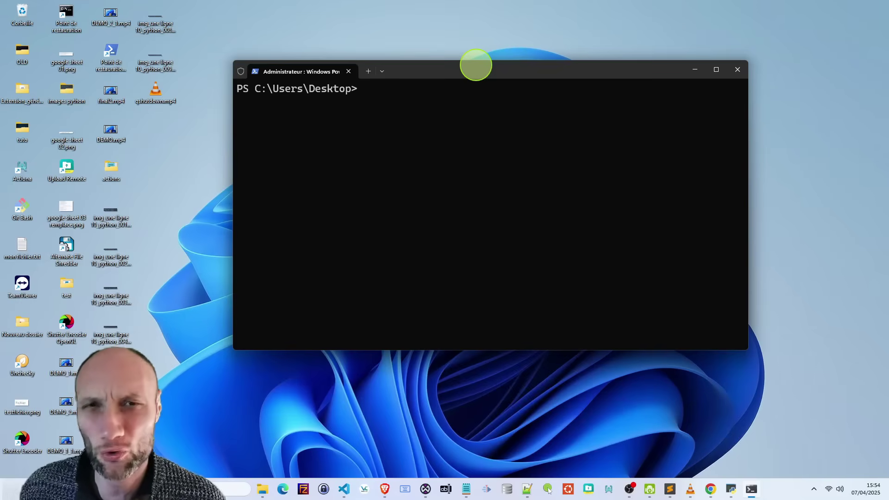
Step: Start a shutdown command at the PowerShell prompt without running it
type("shut")
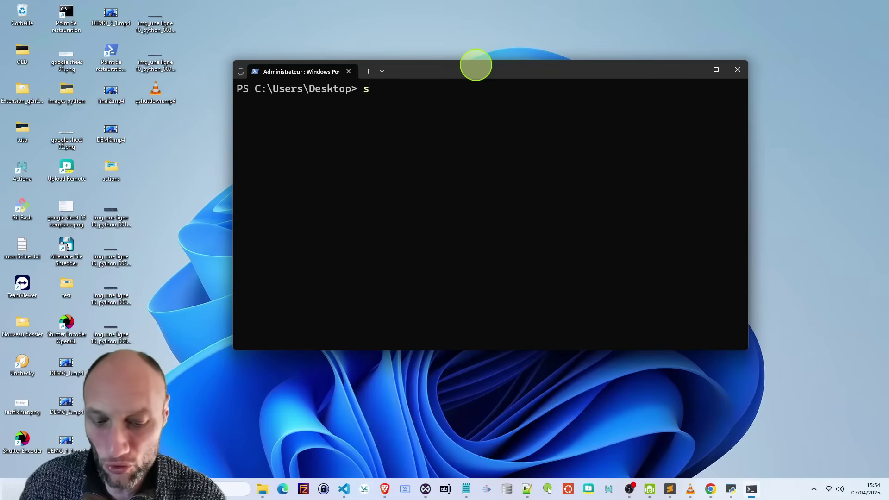
type("down")
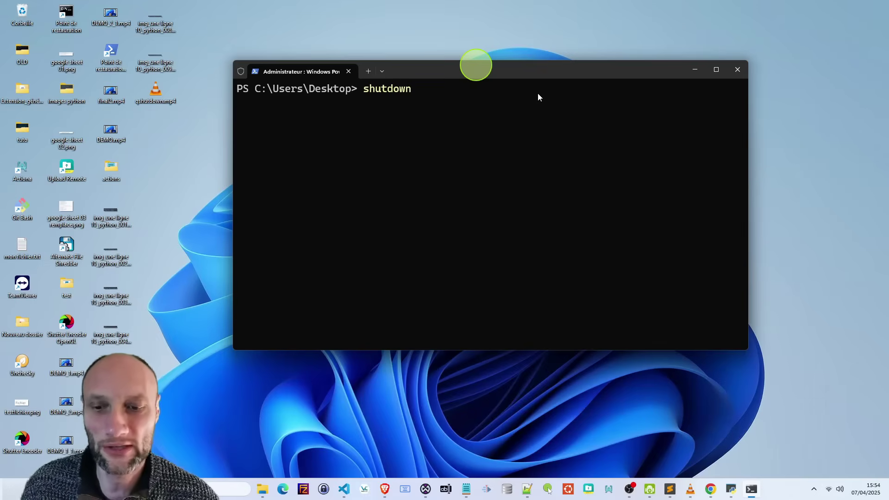
Step: View the power options in the Windows Start menu and return to the terminal
key("super")
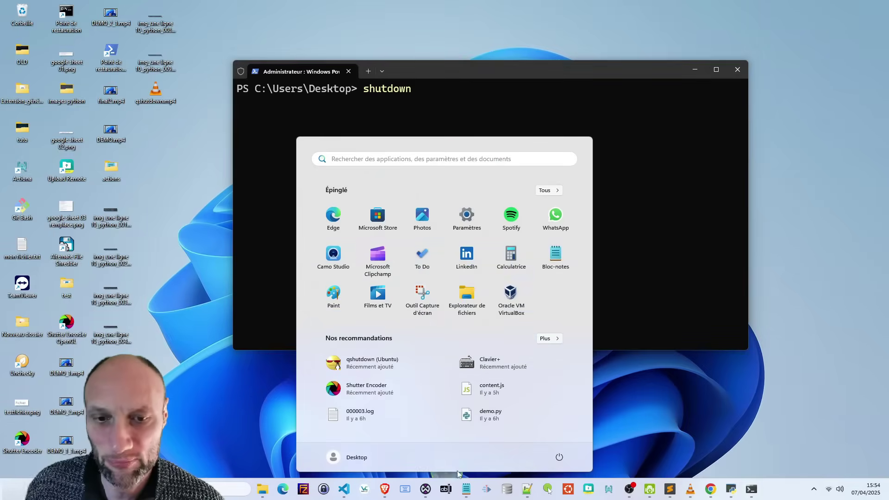
left_click(561, 458)
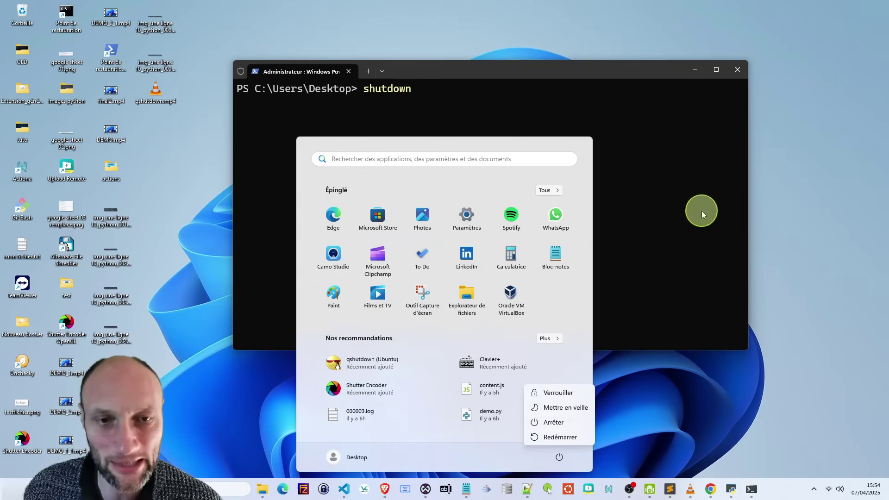
left_click(697, 230)
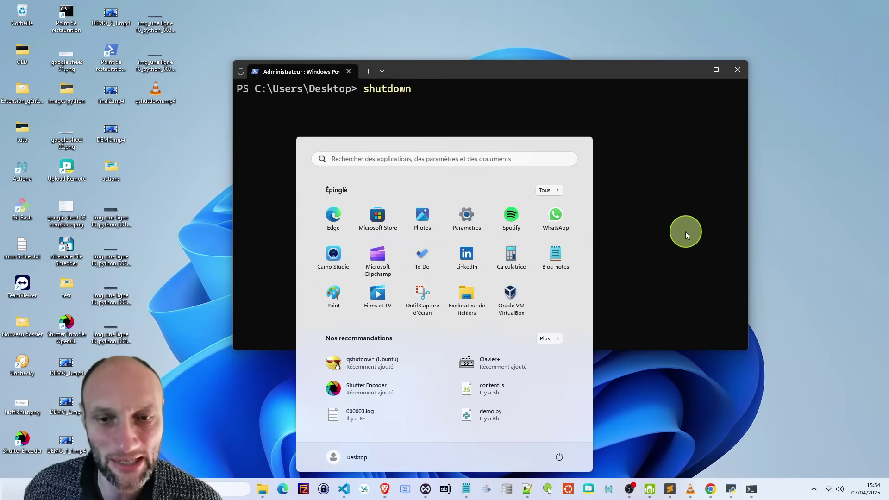
left_click(602, 110)
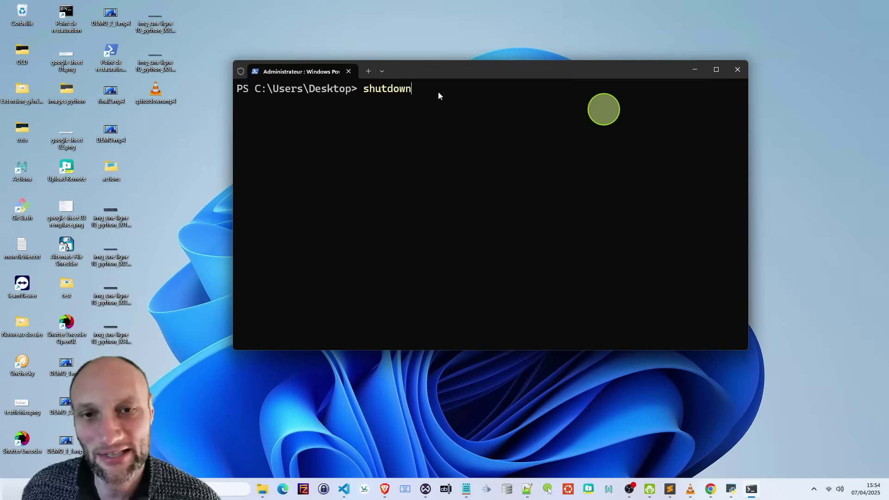
left_click(454, 55)
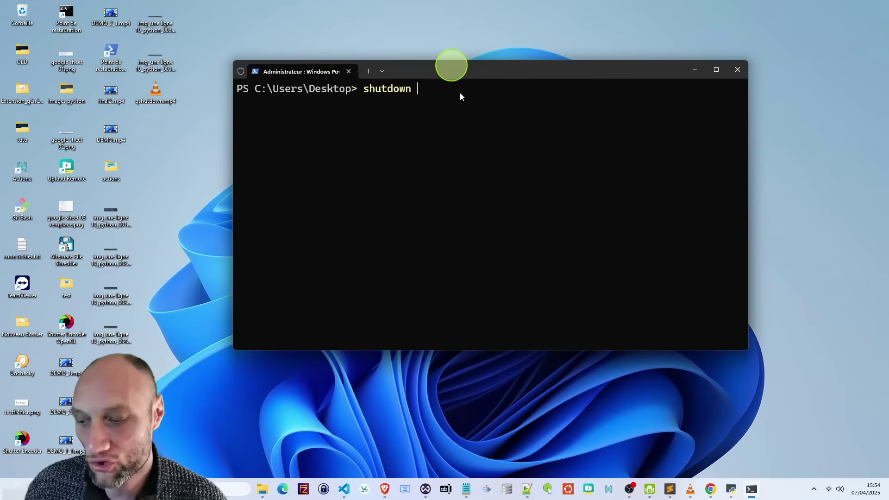
Step: Complete the command as shutdown -s -t 3600 and run it to schedule a shutdown in 3600 seconds
type("-")
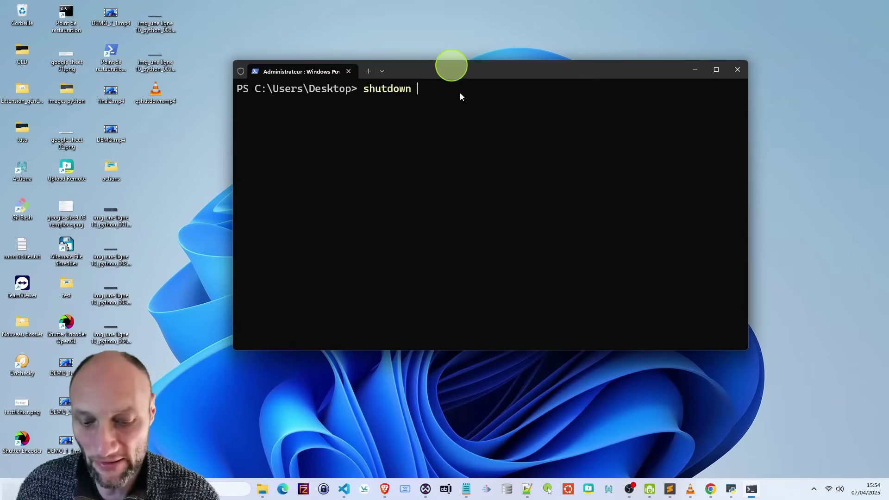
type("s")
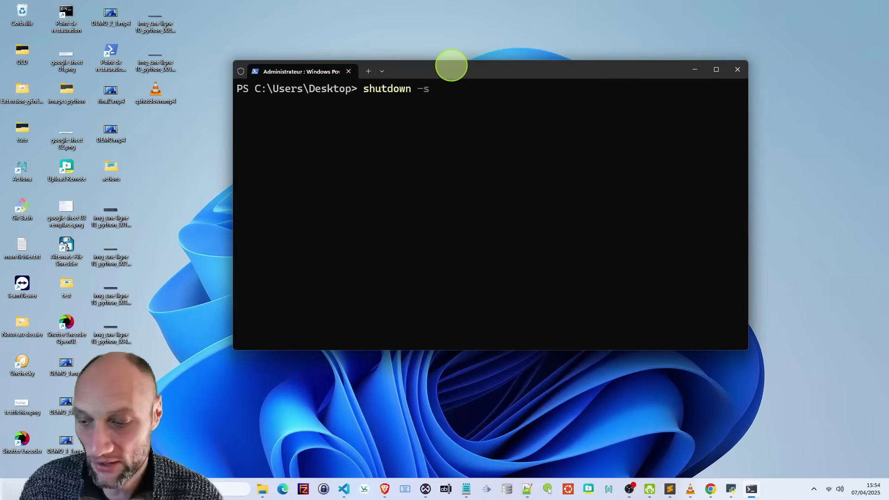
type(" -t")
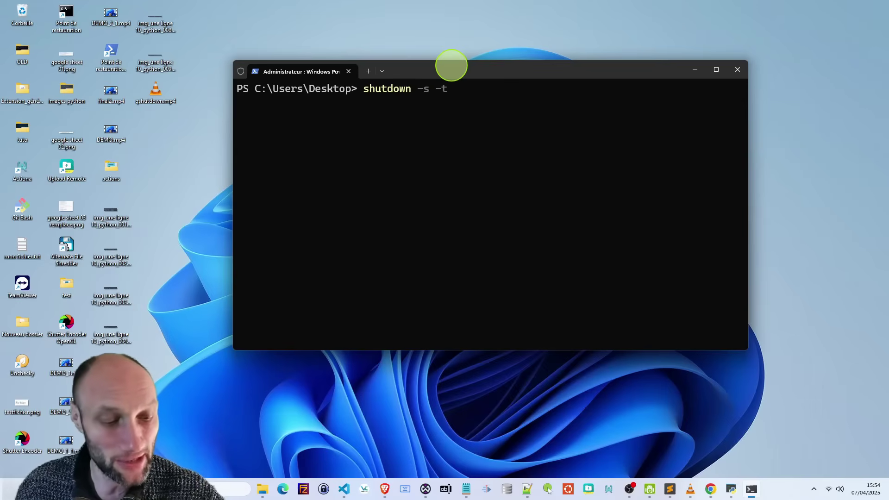
type(" 3600")
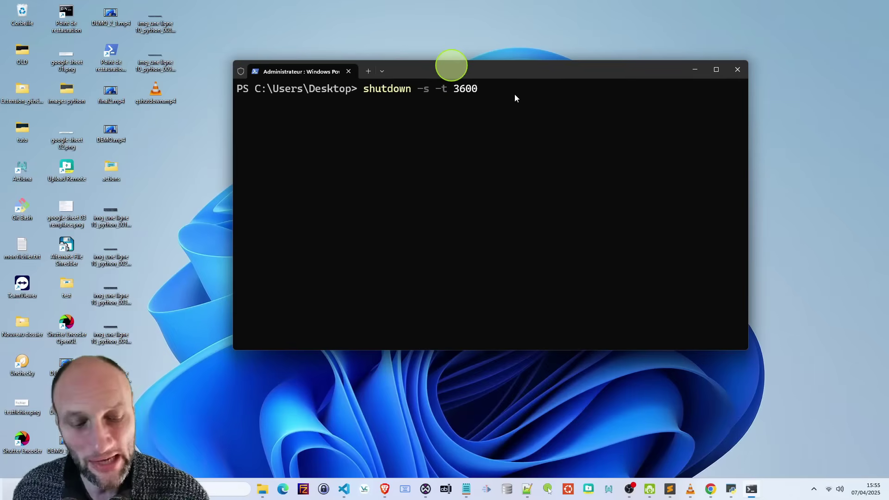
key("Return")
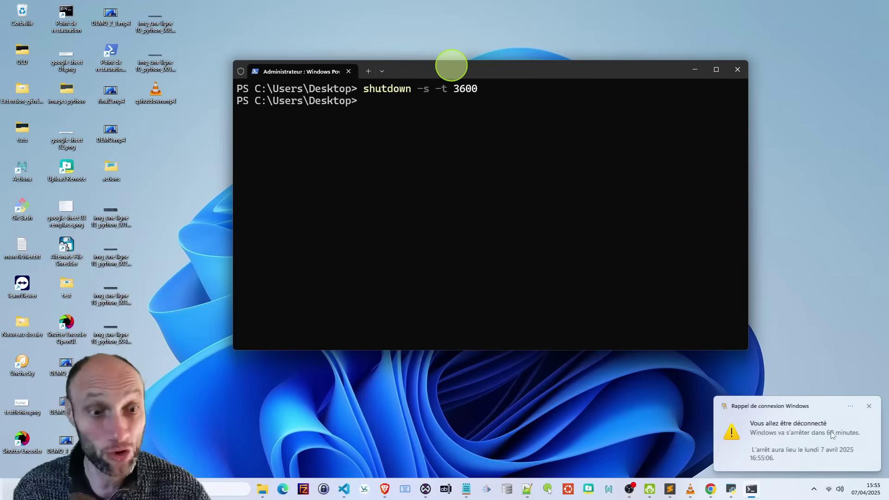
Step: Cancel the scheduled shutdown by running shutdown -a
type("su")
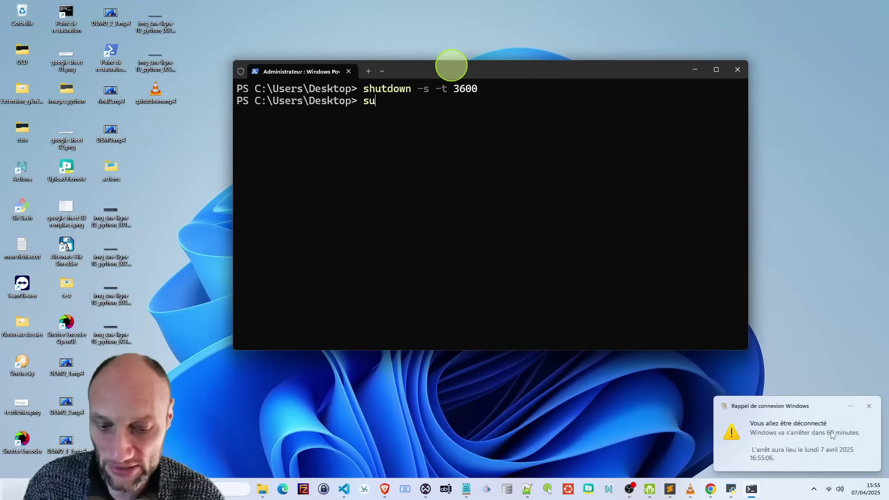
key("BackSpace")
type("hutdow")
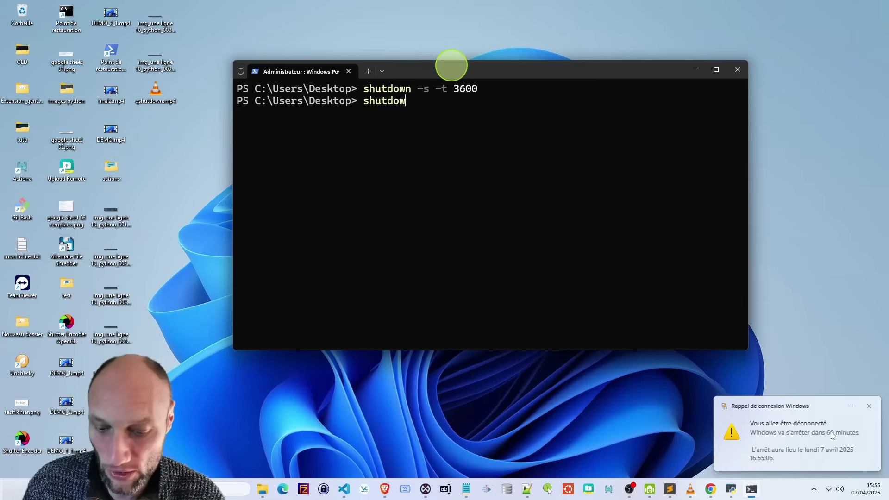
type("n -")
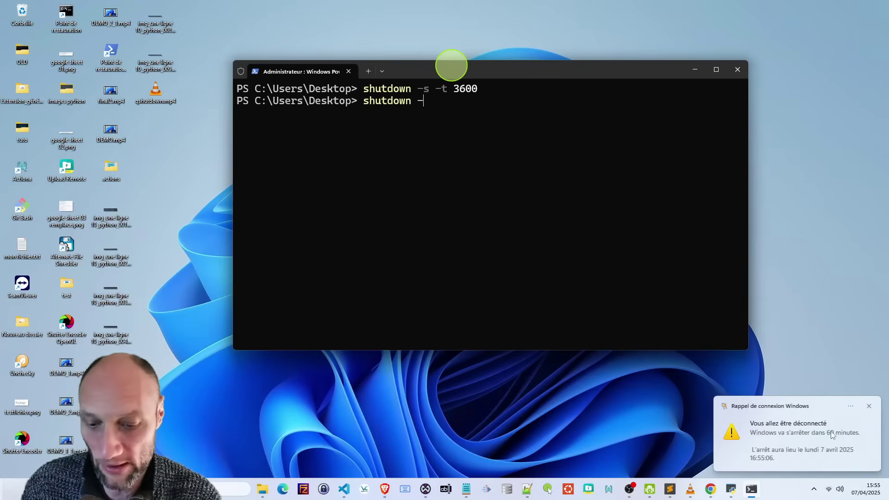
type("a")
key("Return")
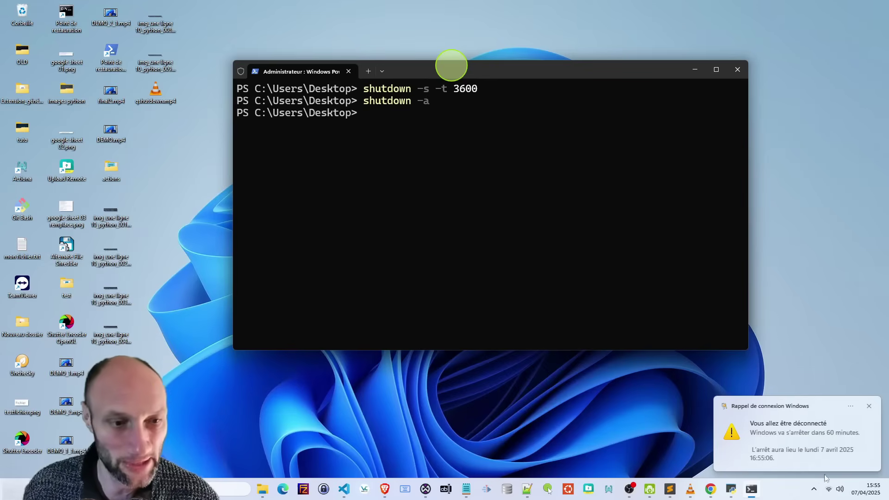
Step: Dismiss the Windows shutdown notifications and close the terminal window
left_click(869, 406)
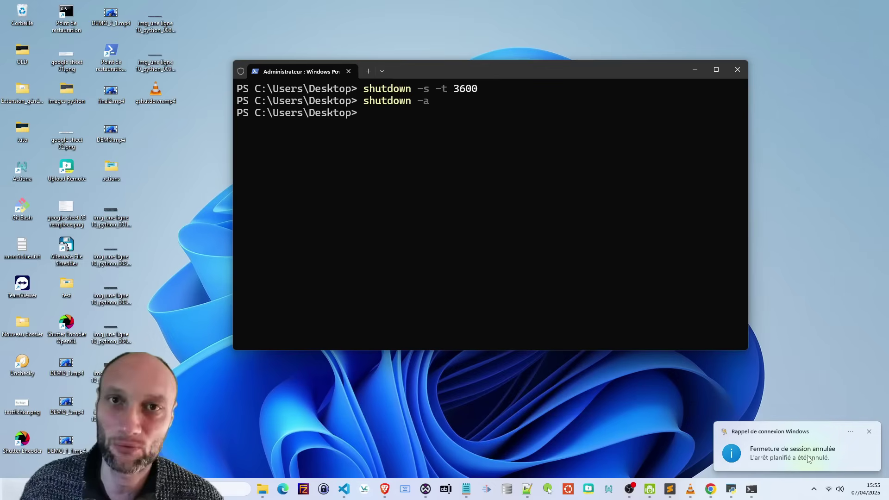
left_click(869, 432)
left_click(531, 79)
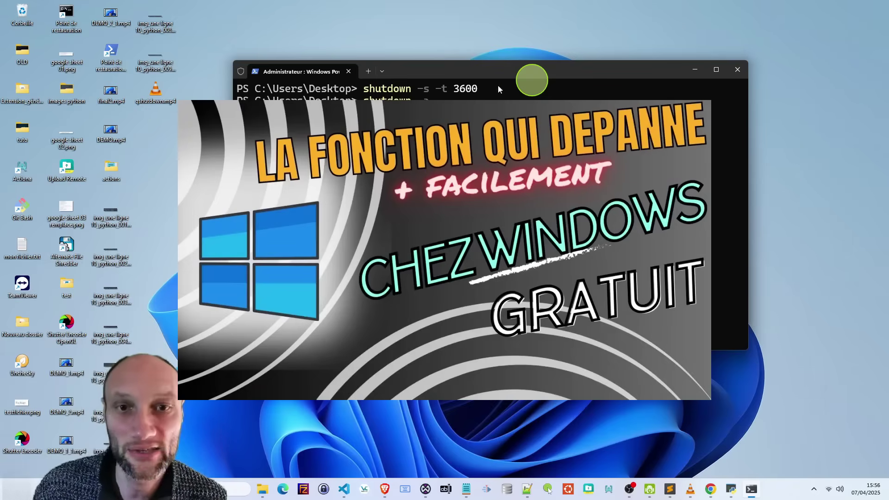
left_click(737, 70)
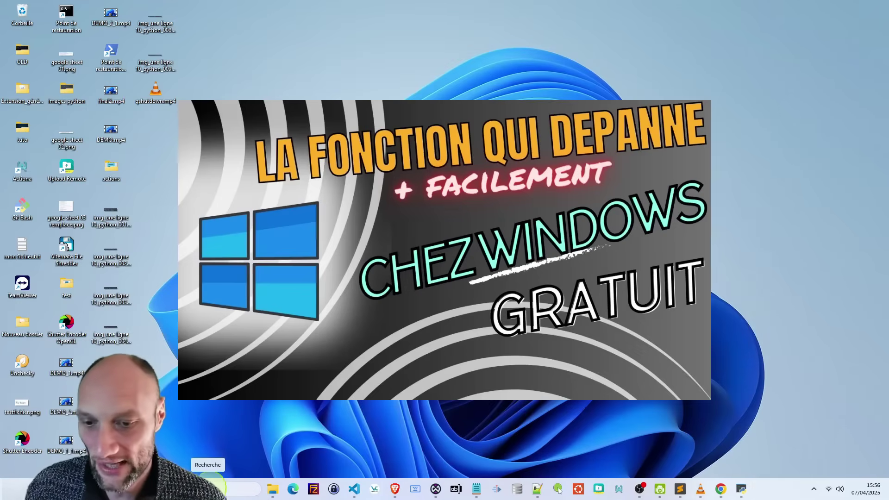
Step: Search Windows for "plani", open the Task Scheduler (Planificateur de tâches) and select its local root node
left_click(211, 484)
type("plan")
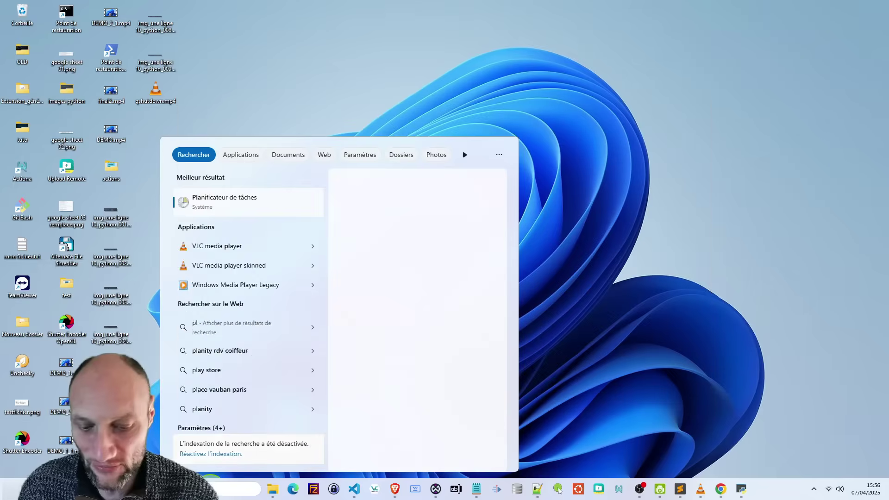
type("i")
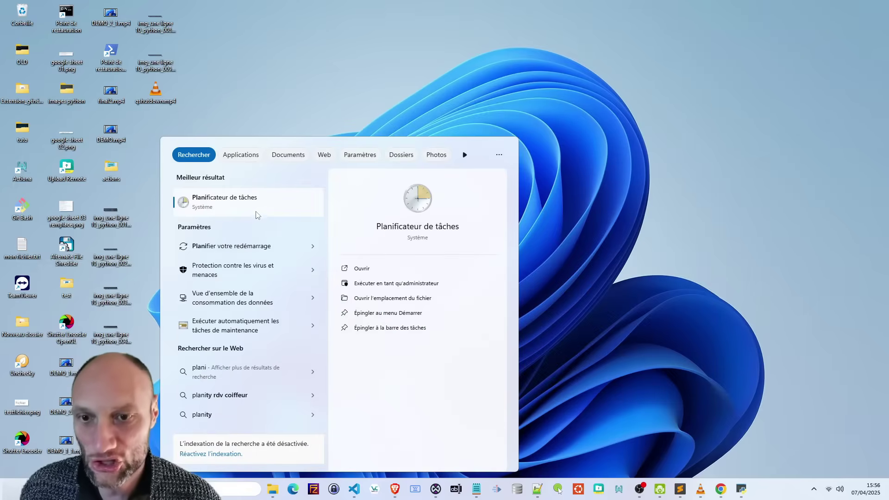
left_click(312, 217)
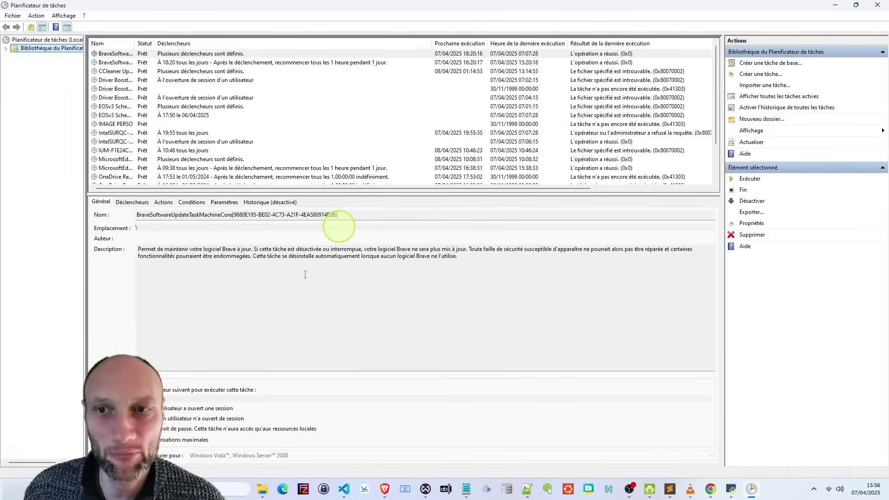
left_click(46, 40)
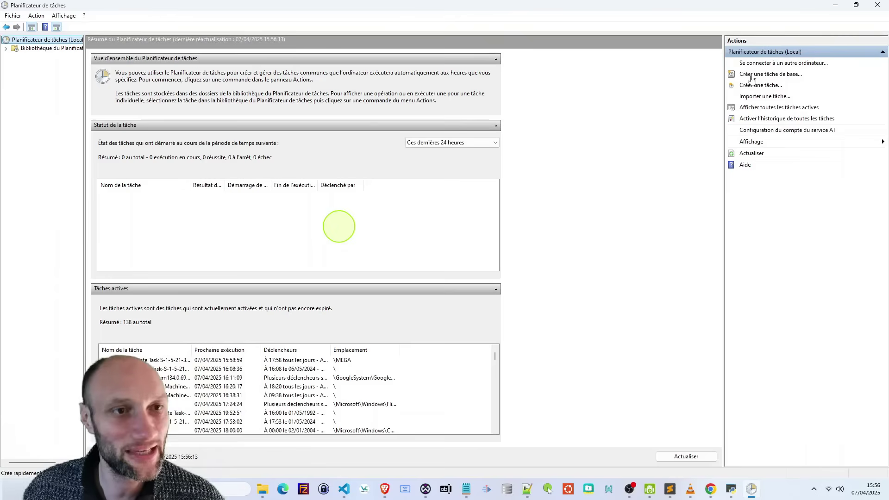
Step: Start a new basic task named AAAAAAAAAAAAAAAAAAAAAAAAAAA and continue to its trigger settings
left_click(782, 78)
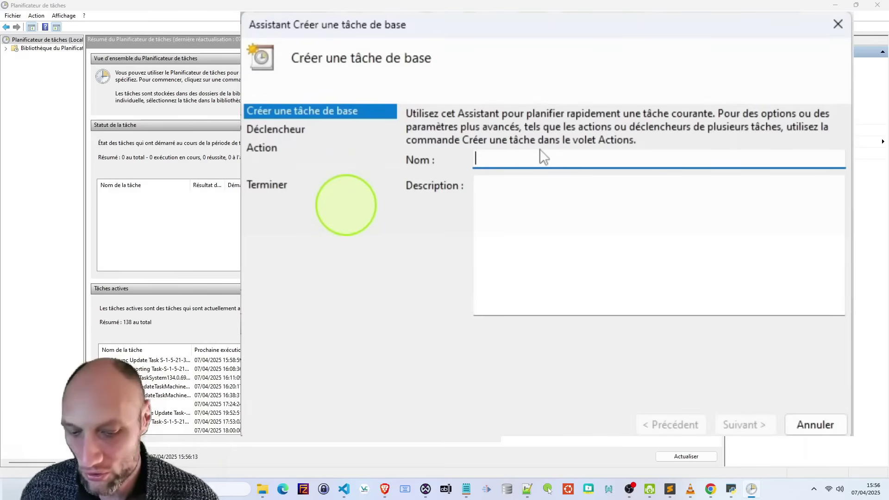
type("AAAAAAAAAAAAAAAAAAAAAAAAAAA")
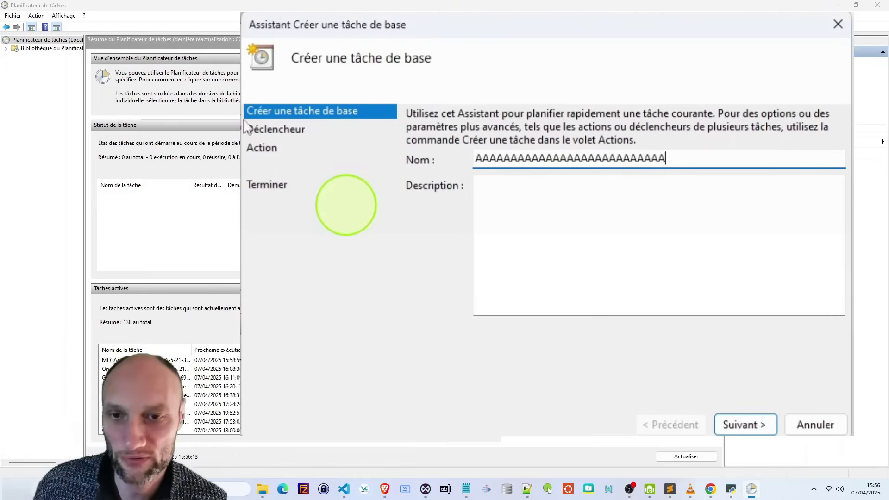
left_click(741, 425)
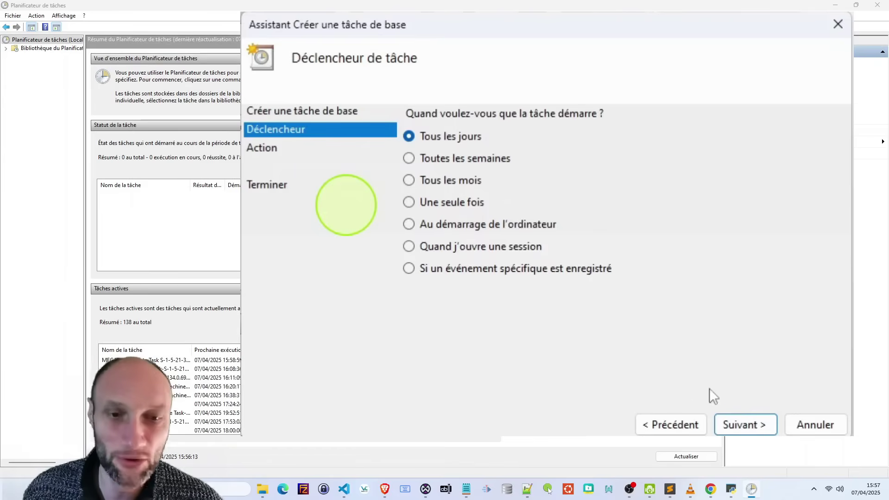
Step: Choose the daily trigger (Tous les jours), set its start time to 02:45 and continue to the action choice
left_click(758, 426)
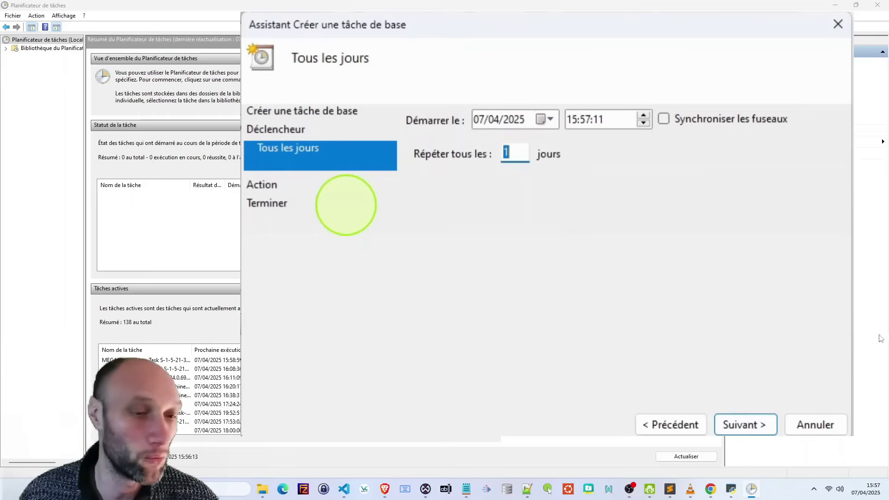
left_click(571, 119)
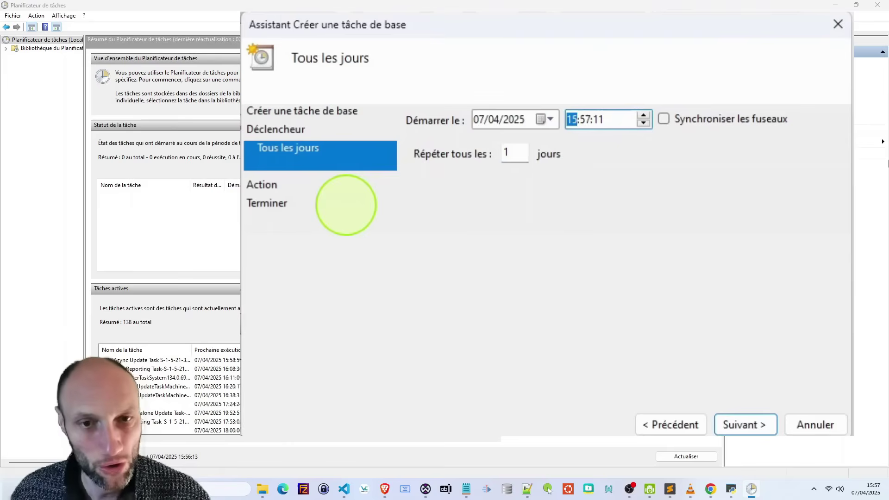
type("02")
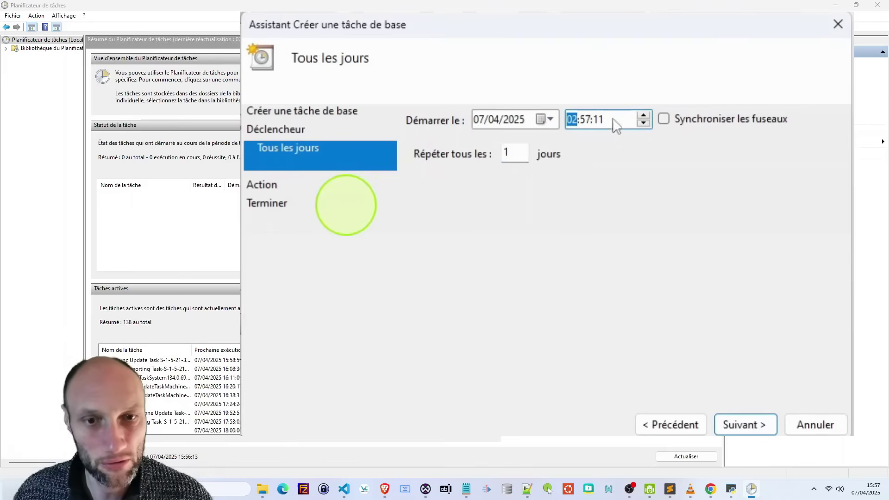
key("Right")
type("45")
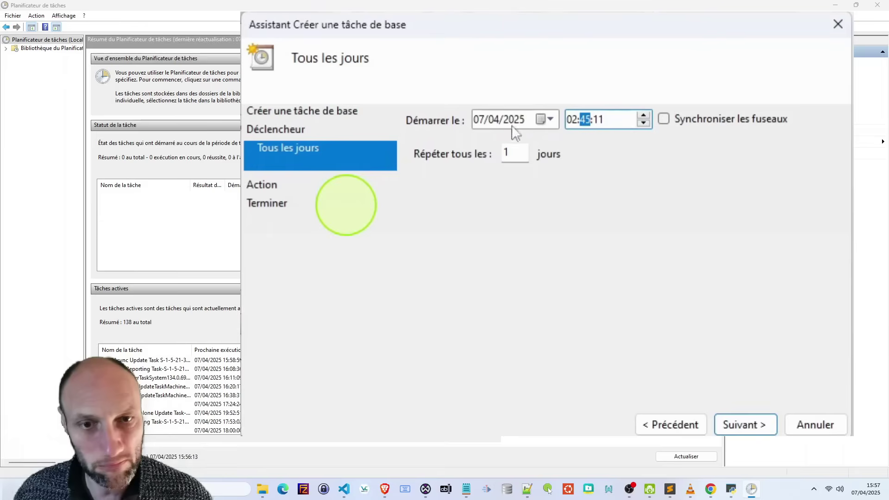
left_click(597, 120)
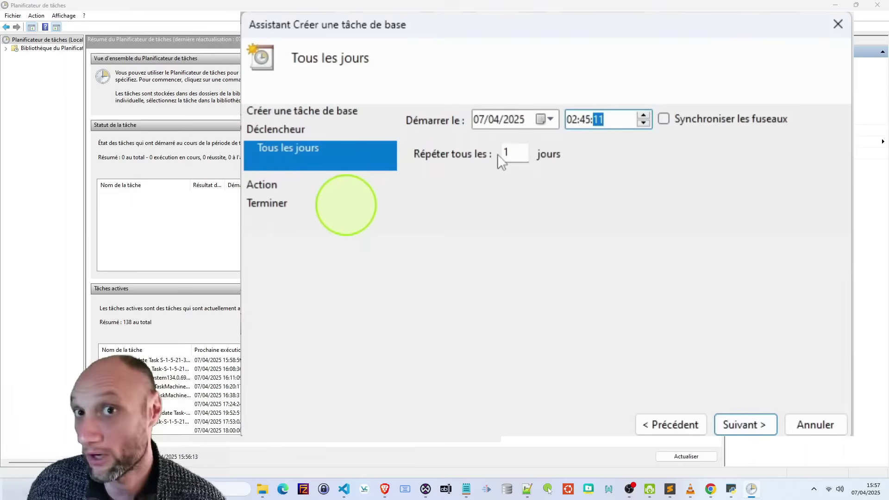
left_click(737, 425)
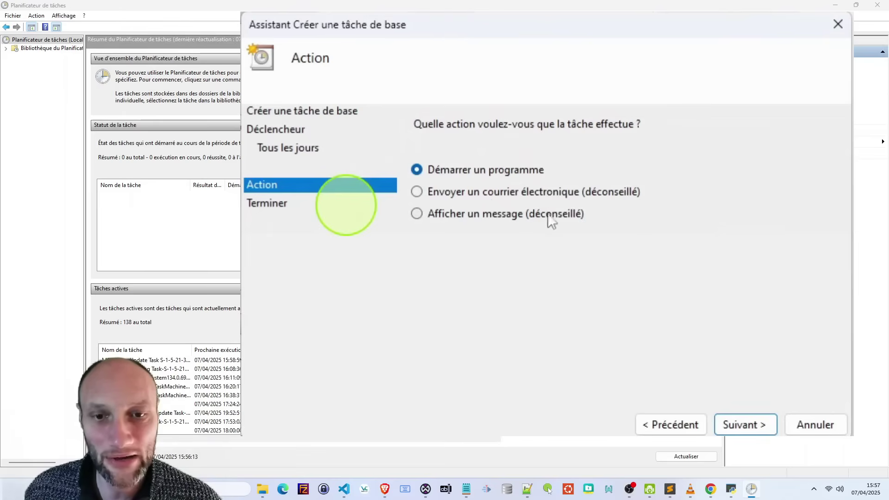
Step: Choose to start a program as the task's action and enter shutdown as the program/script
left_click(744, 425)
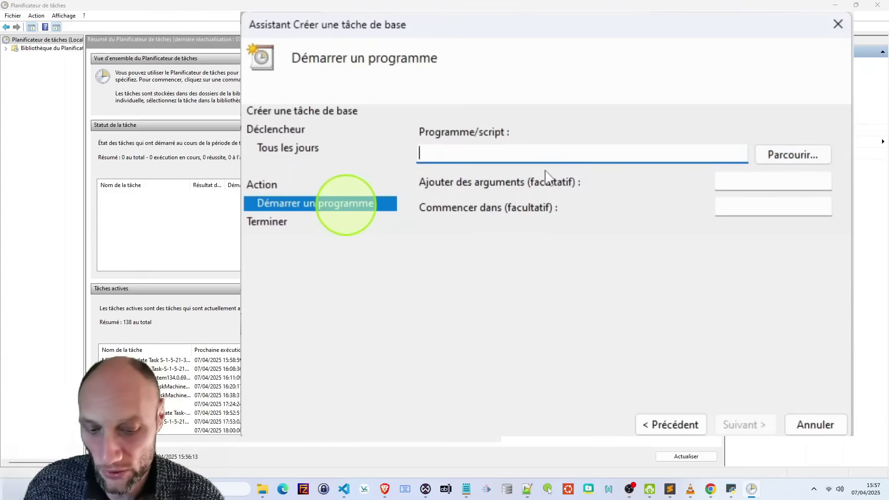
type("suht")
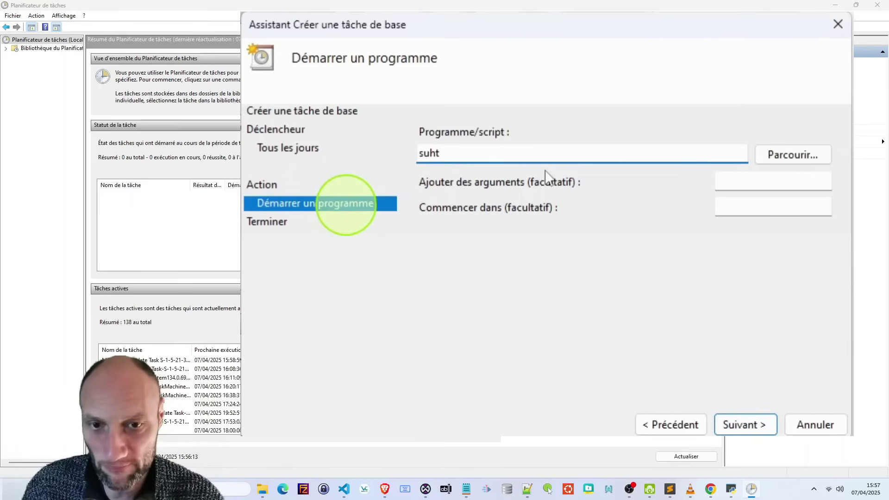
key("BackSpace")
key("BackSpace")
key("BackSpace")
type("hut")
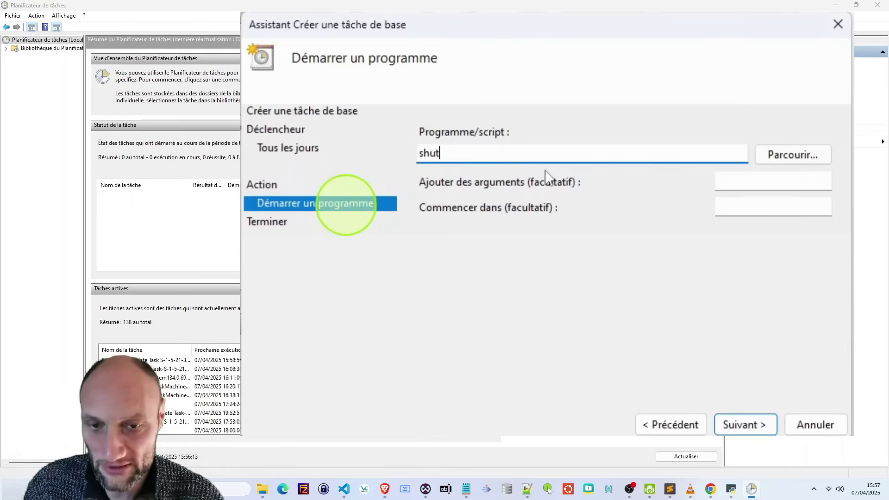
type("down")
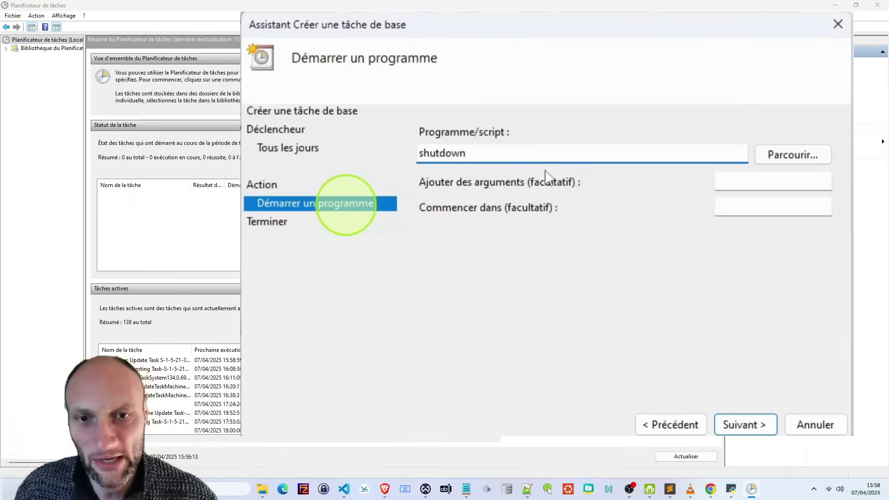
Step: Add the arguments /s /f /t 0 to the shutdown program and finish creating the basic task
left_click(738, 182)
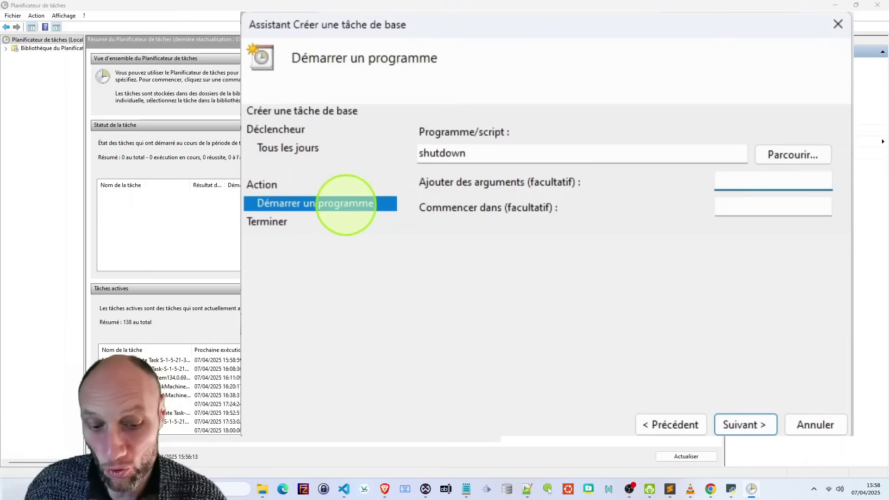
type("/")
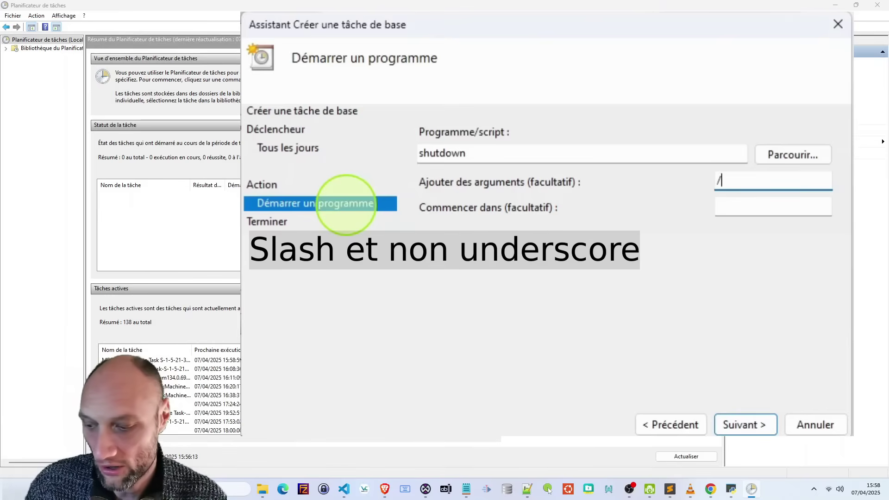
type("s")
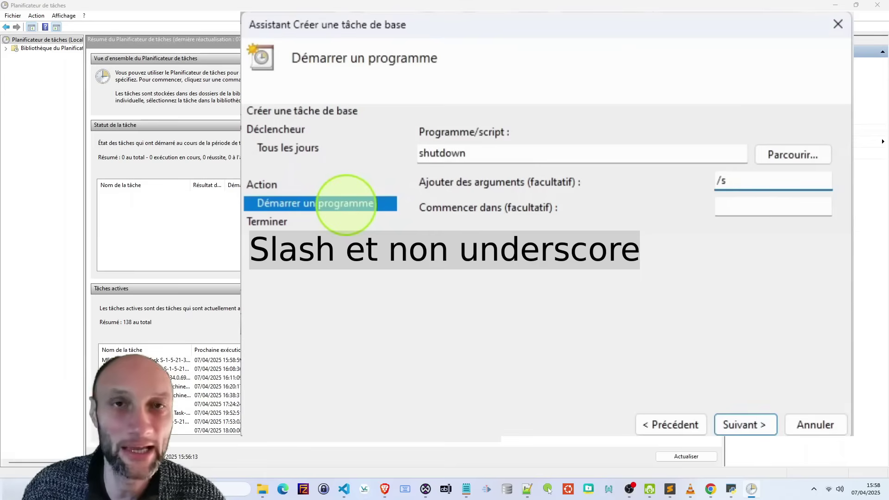
type(" /")
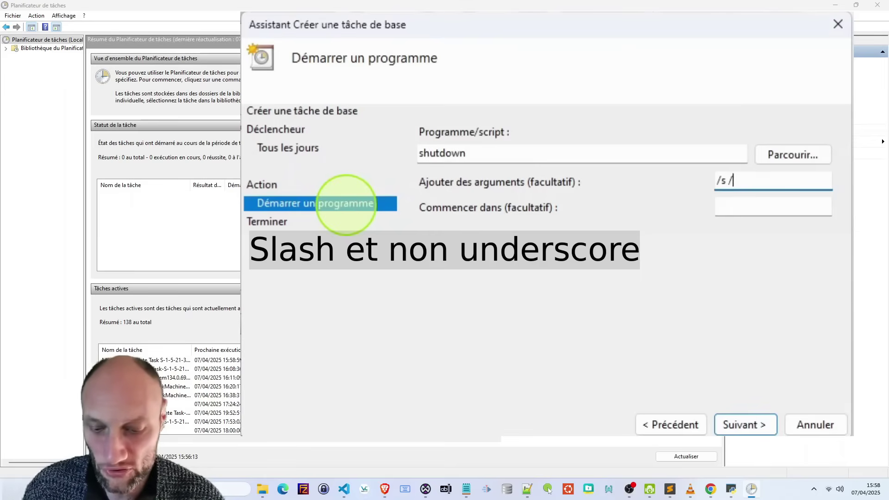
type("f")
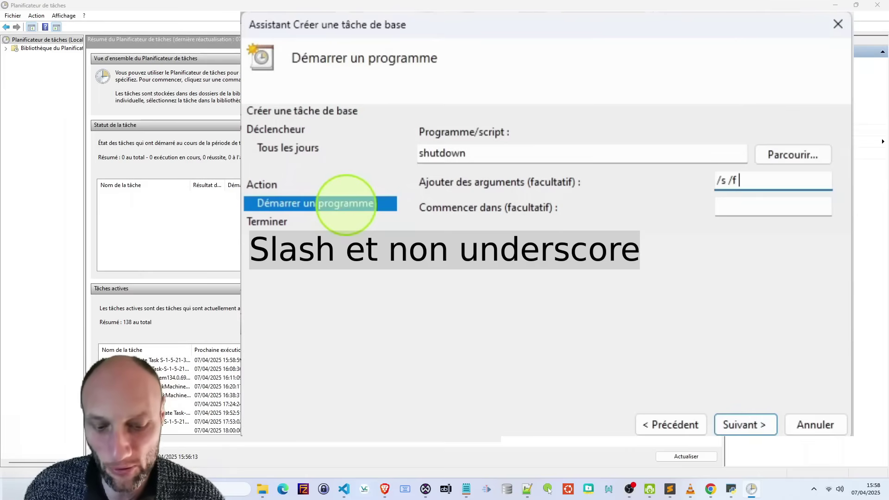
type("/t")
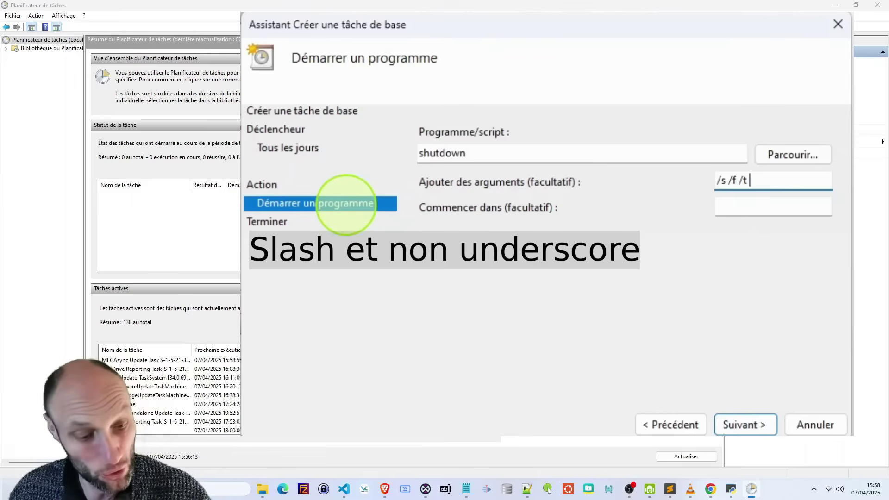
type(" 0")
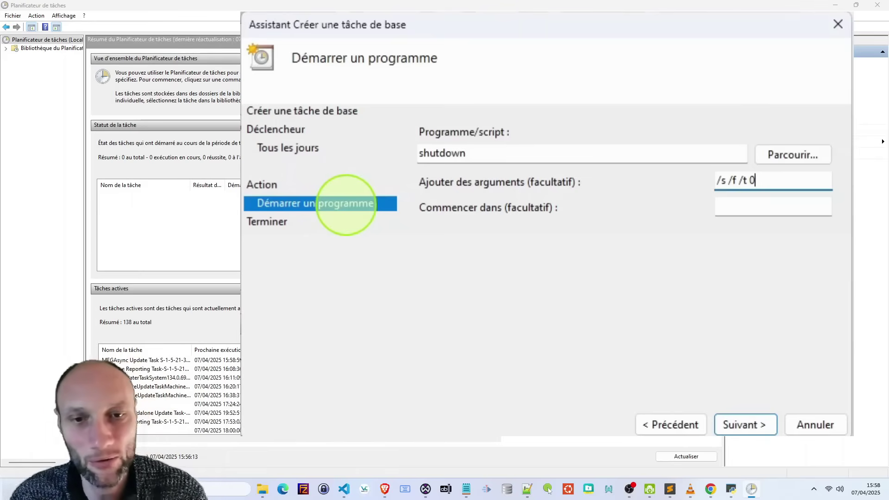
left_click(743, 425)
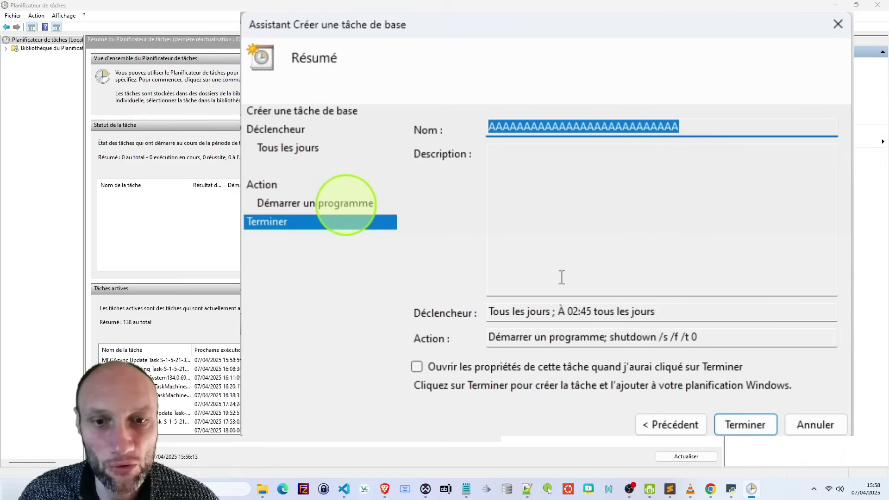
left_click(741, 429)
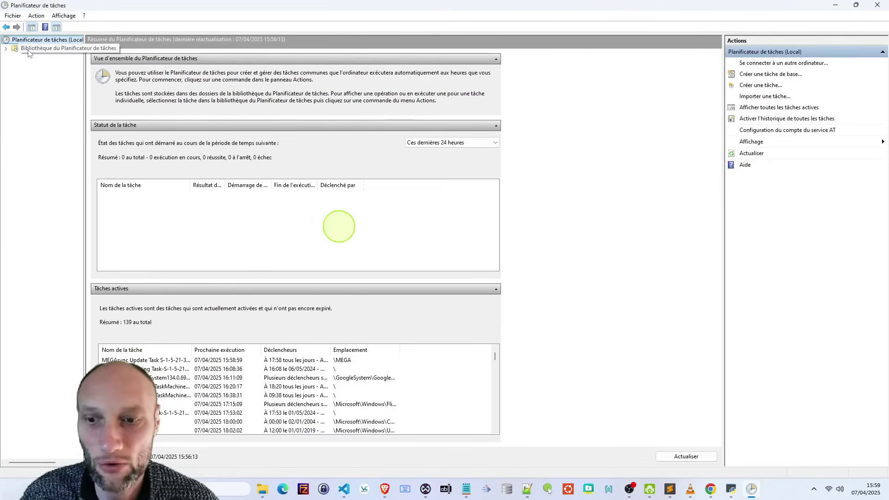
Step: Open the Task Scheduler library, sort its tasks by name and look through individual task entries
left_click(28, 51)
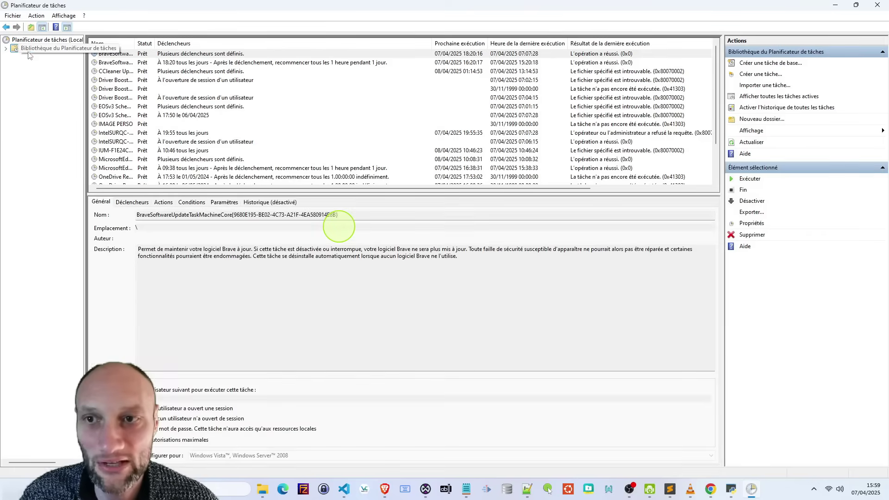
left_click(111, 44)
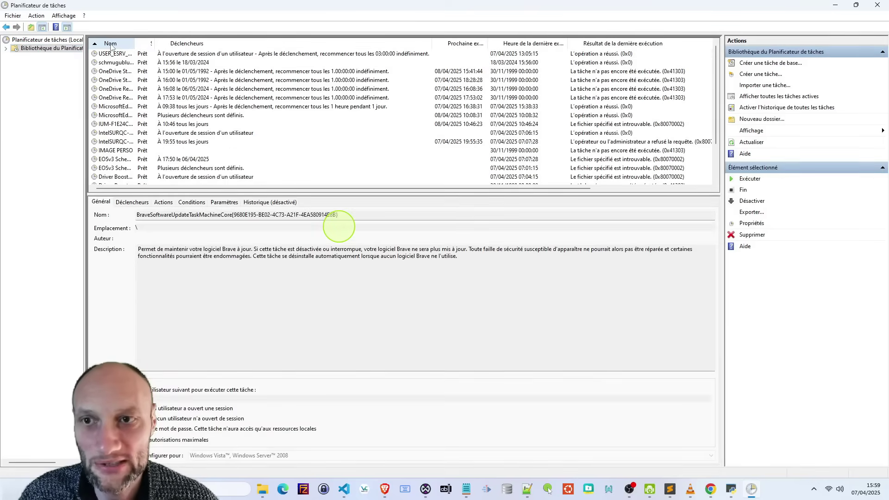
left_click(111, 44)
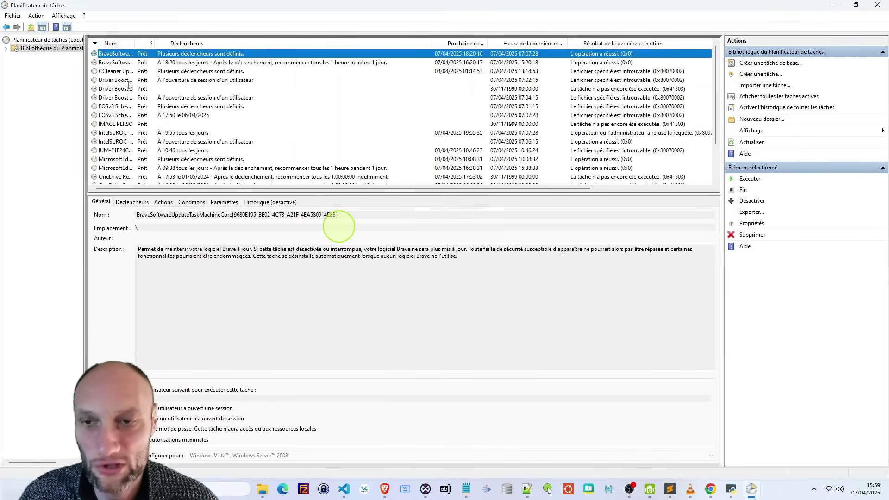
left_click(117, 73)
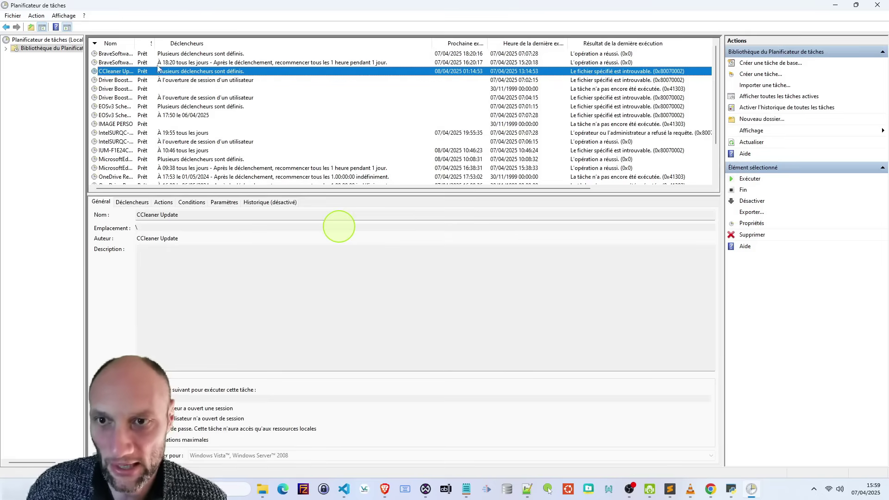
left_click(143, 160)
left_click(128, 109)
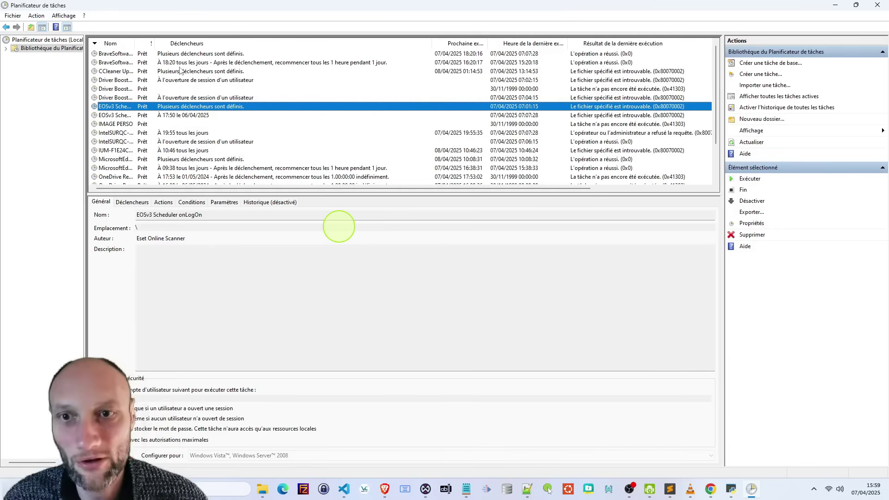
Step: Delete the CCleaner Update task from the library and confirm the deletion
left_click(117, 72)
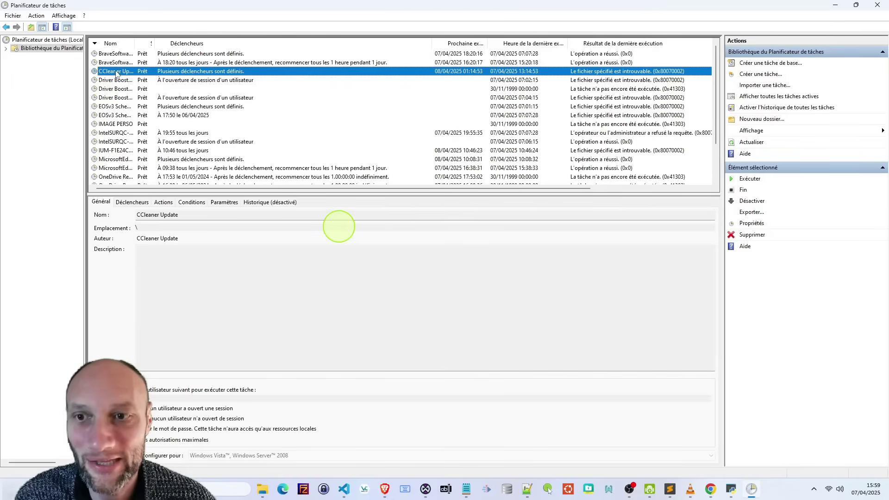
right_click(116, 73)
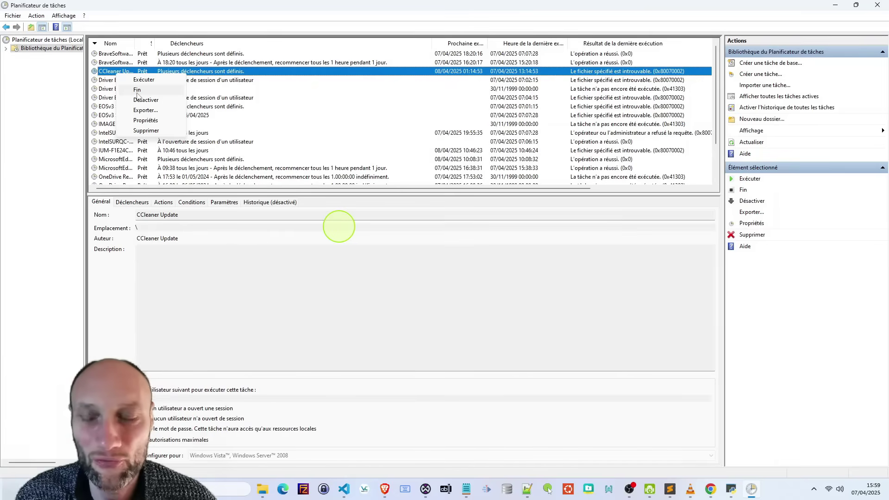
left_click(146, 130)
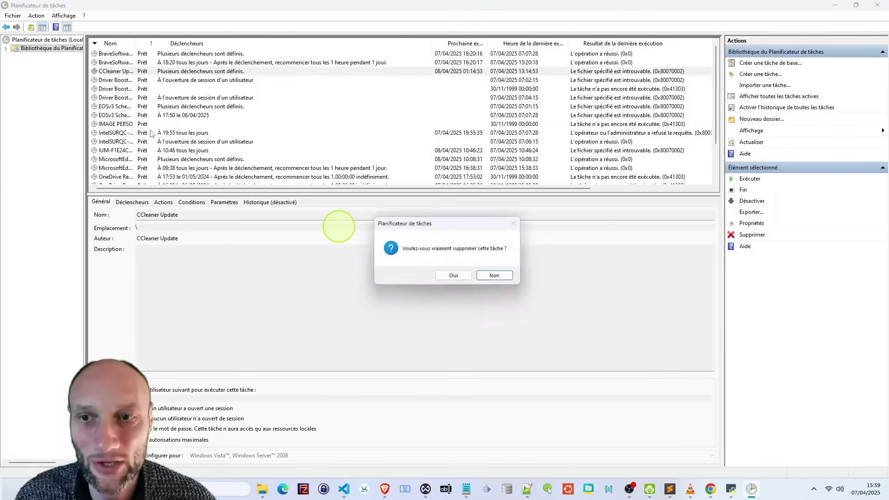
left_click(454, 278)
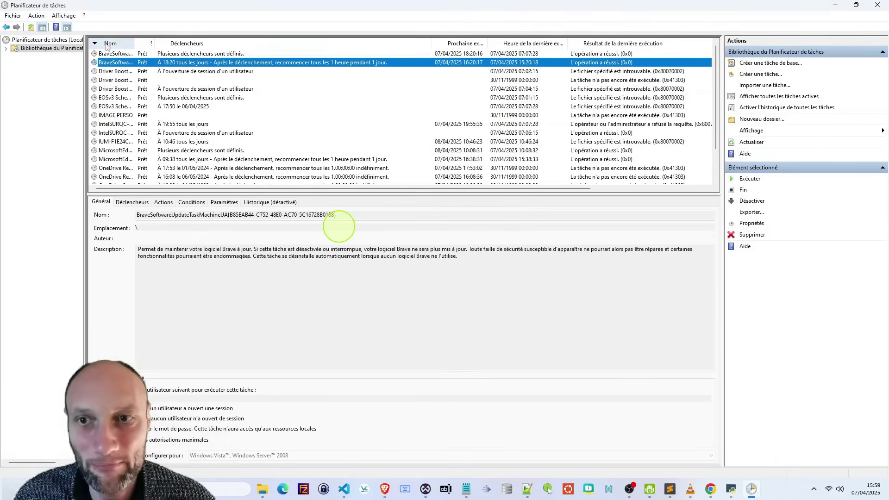
Step: Sort the library tasks by last run time, most recent first, and widen the Statut column
left_click(512, 44)
left_click(512, 44)
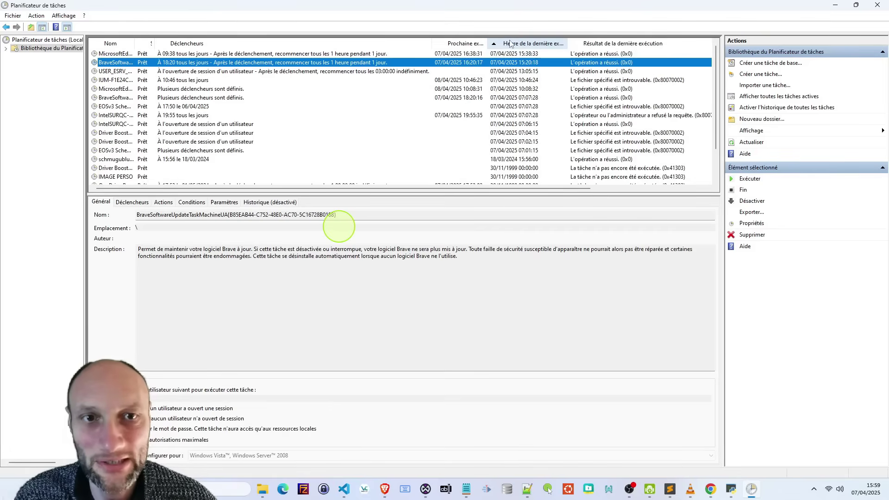
scroll(510, 77, "down", 1)
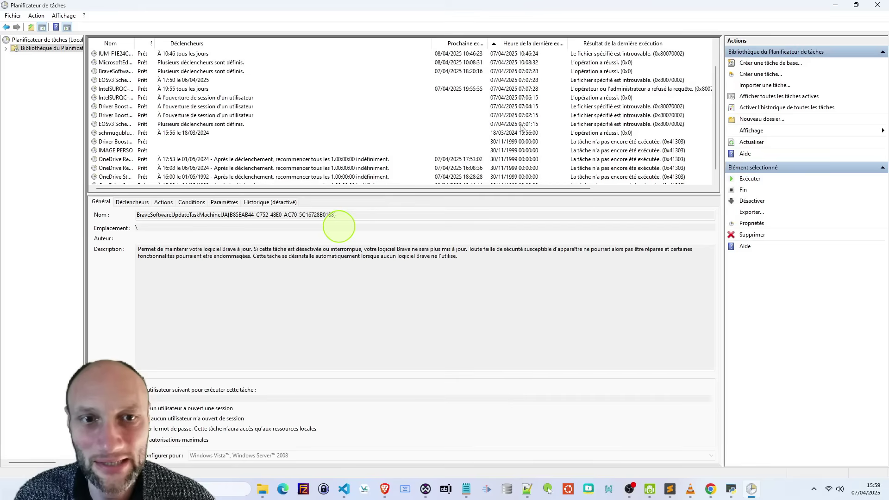
scroll(521, 119, "up", 1)
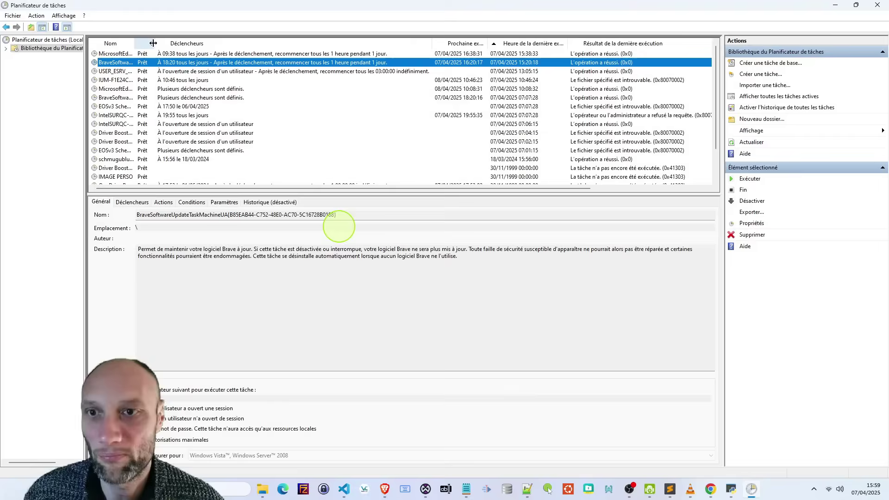
left_click_drag(155, 43, 270, 39)
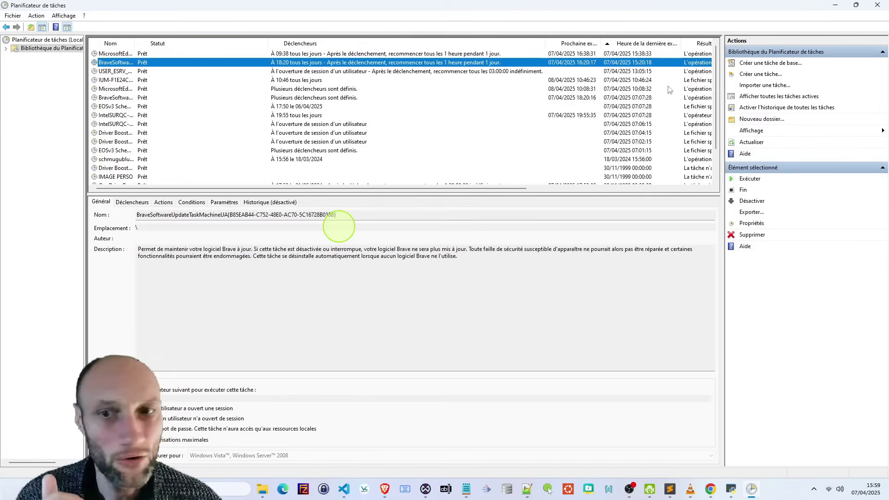
Step: Expand the library's folders, sort the tasks by name and look through the list for the new task
left_click(6, 48)
left_click(140, 71)
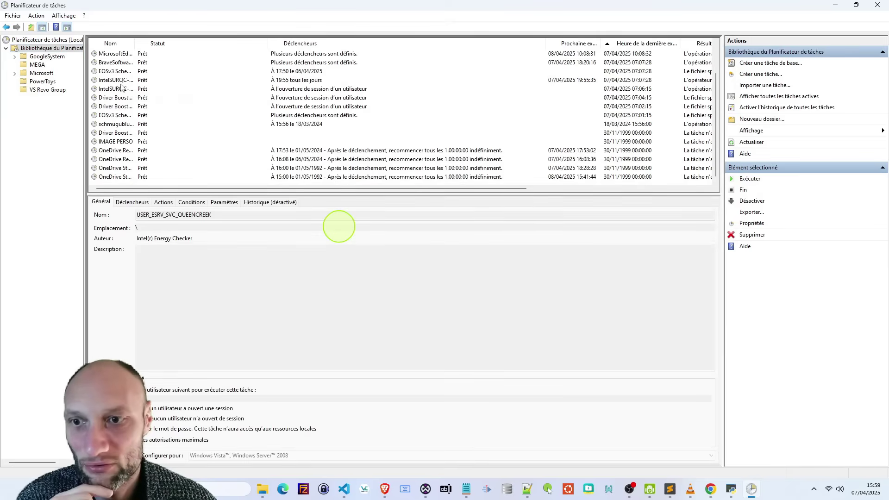
left_click(111, 45)
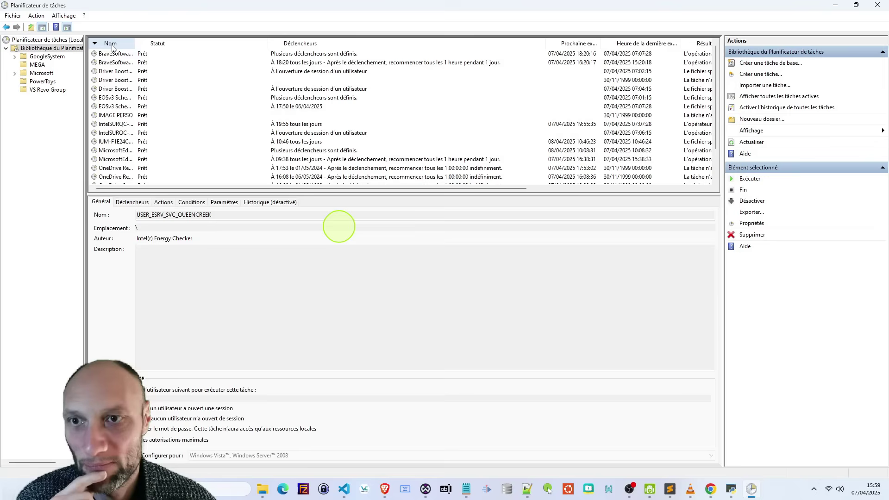
scroll(119, 98, "down", 2)
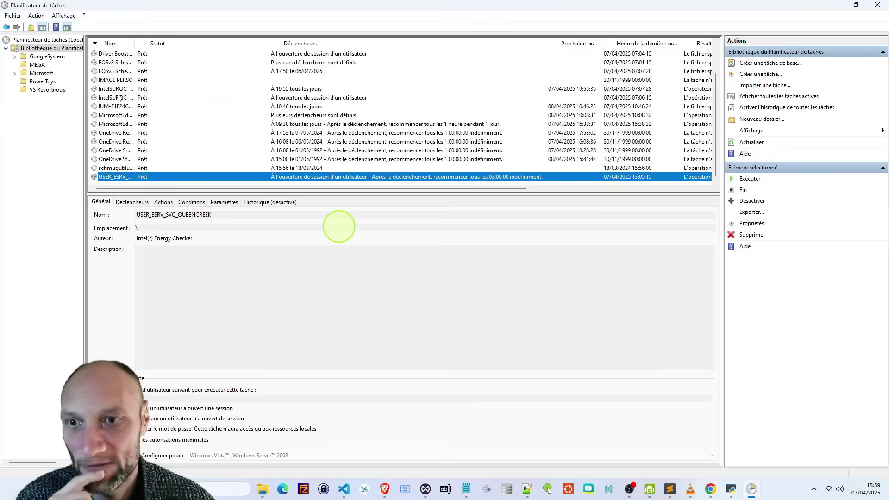
Step: Refresh the task library, then delete the daily 02:45 task named with repeated A's and confirm the deletion
scroll(119, 98, "up", 2)
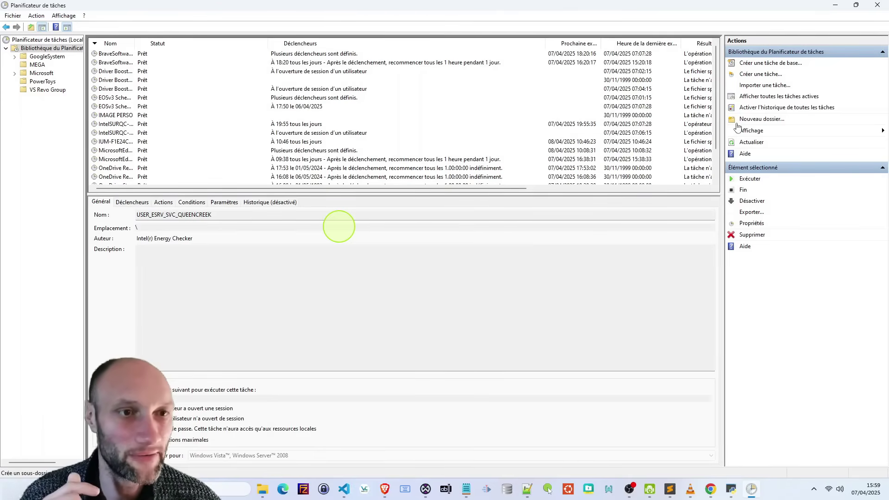
left_click(751, 142)
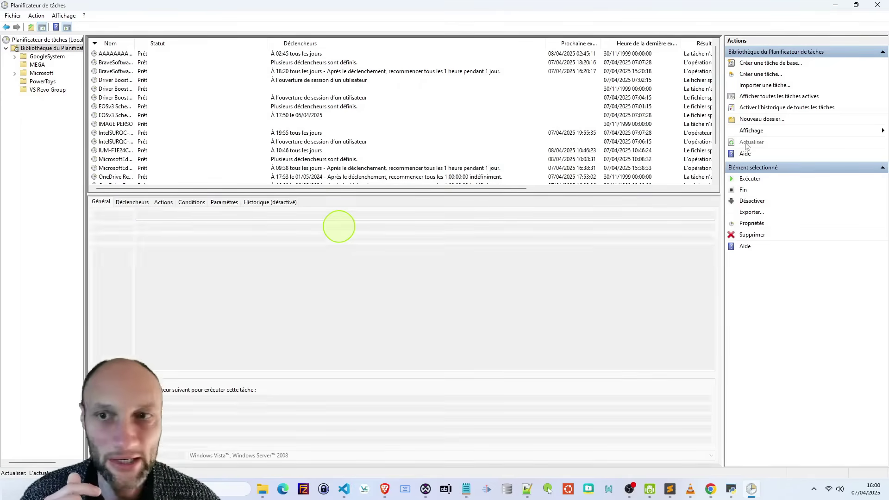
left_click(121, 54)
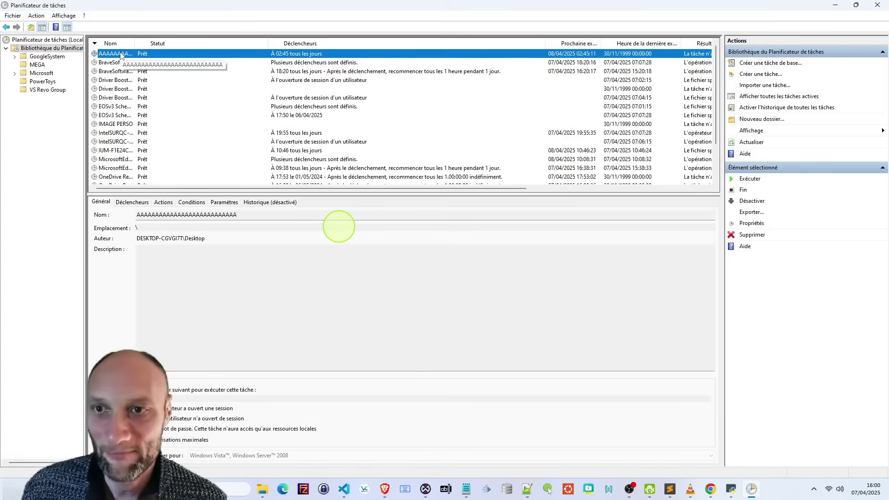
right_click(121, 55)
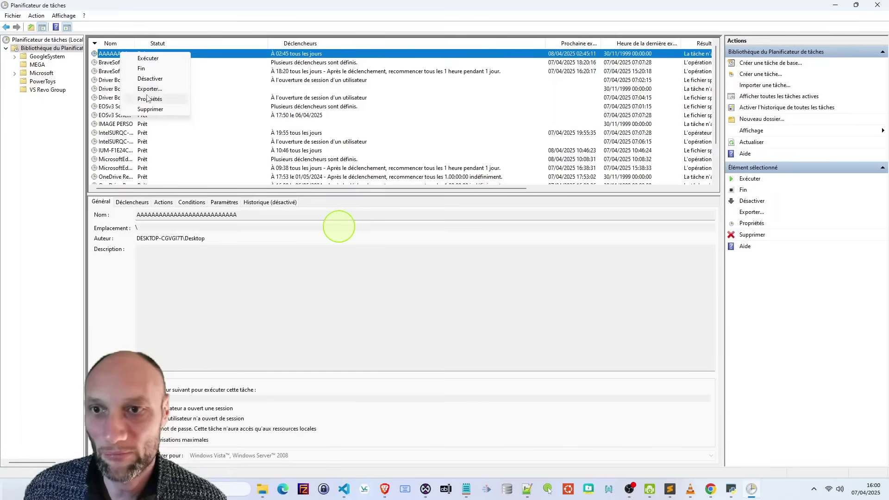
left_click(150, 110)
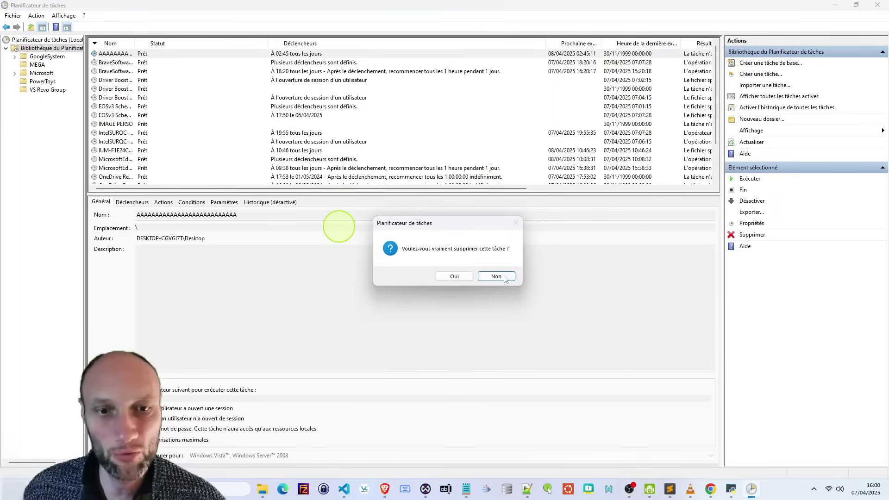
left_click(464, 278)
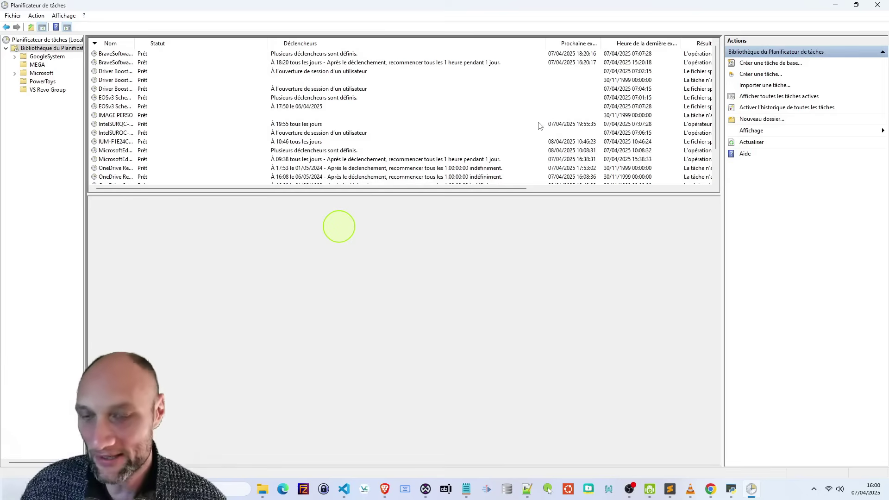
Step: Close the Task Scheduler window
left_click(836, 8)
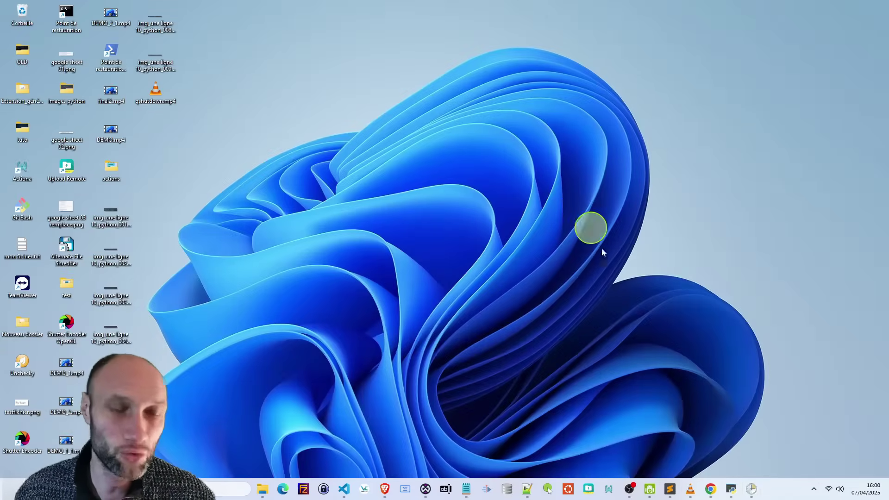
left_click(752, 490)
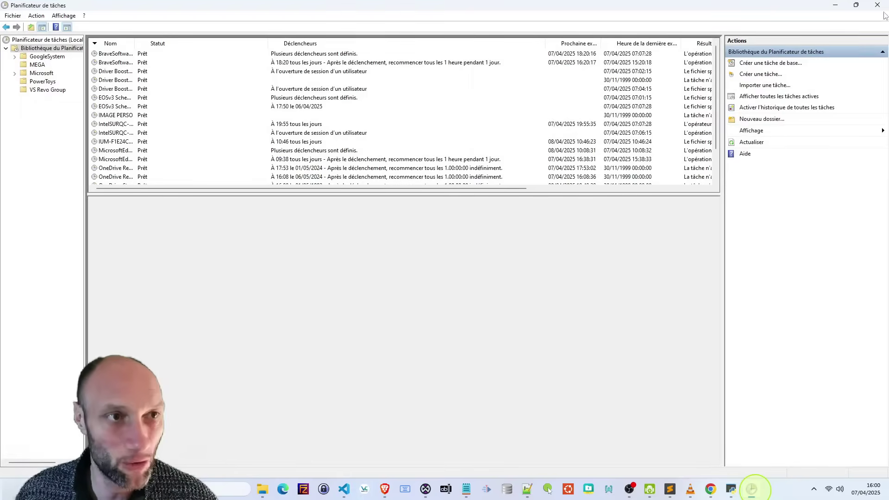
key("alt+F4")
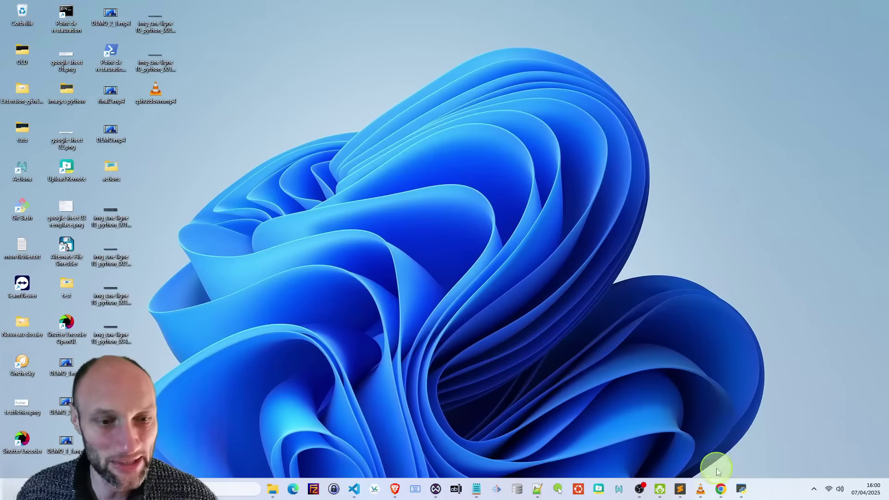
Step: Switch to Chrome and read through the Wise Auto Shutdown user guide and its step illustrations, then minimise the browser
left_click(721, 489)
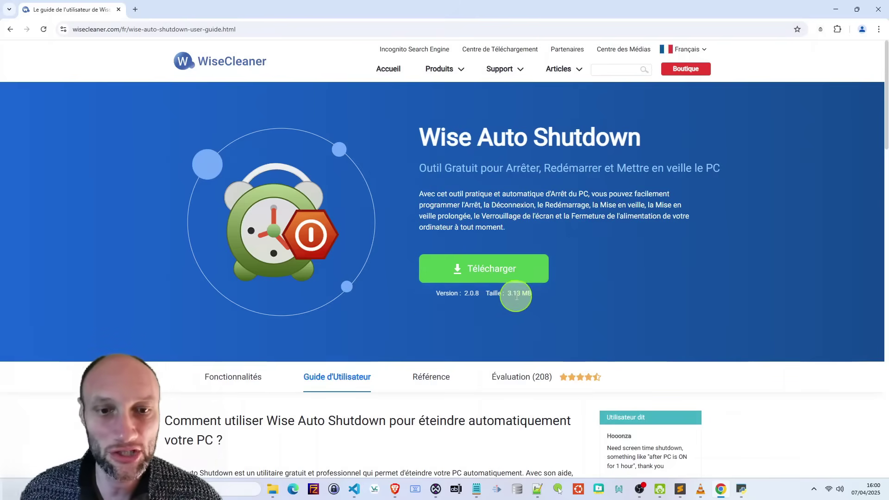
scroll(393, 294, "down", 3)
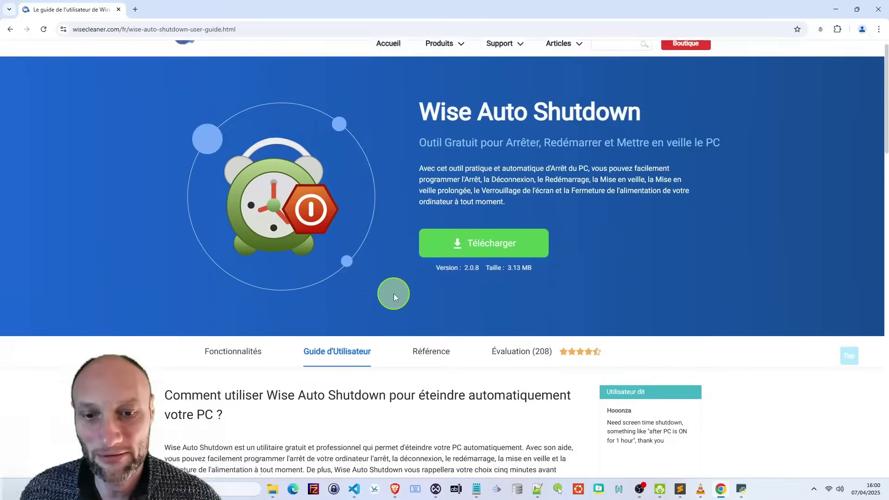
scroll(388, 292, "down", 5)
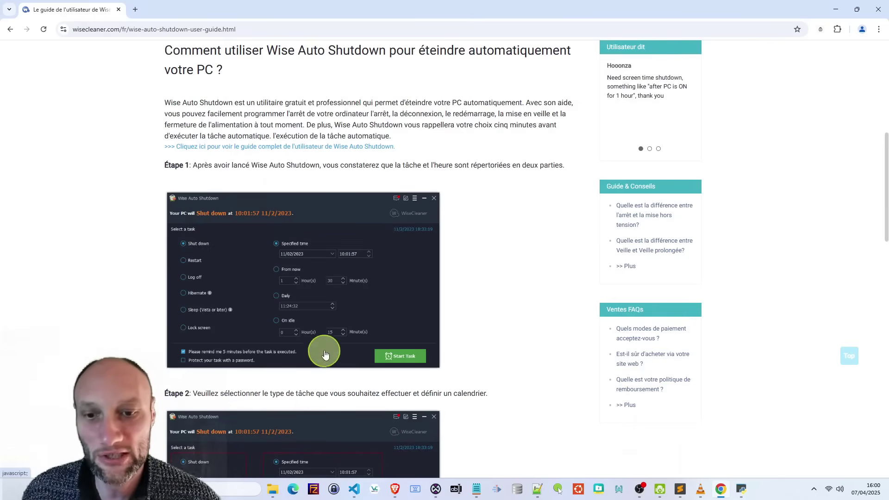
scroll(324, 334, "down", 2)
scroll(316, 324, "down", 2)
scroll(260, 316, "down", 6)
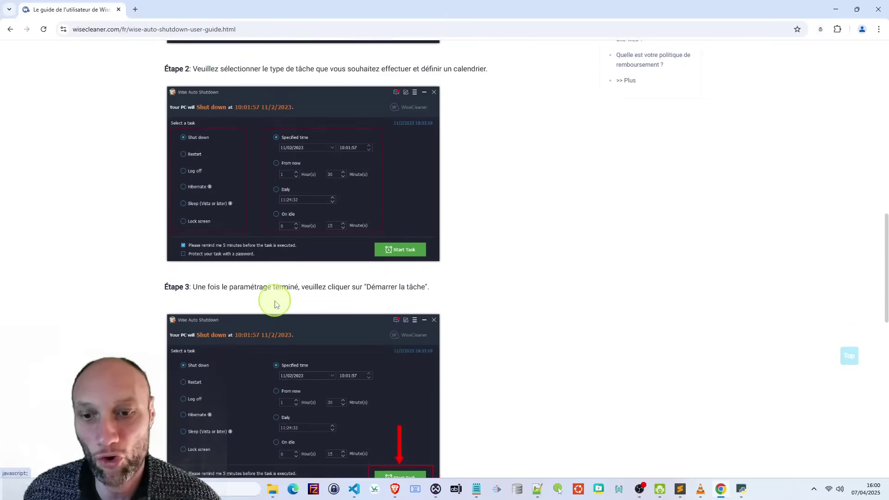
scroll(274, 307, "down", 4)
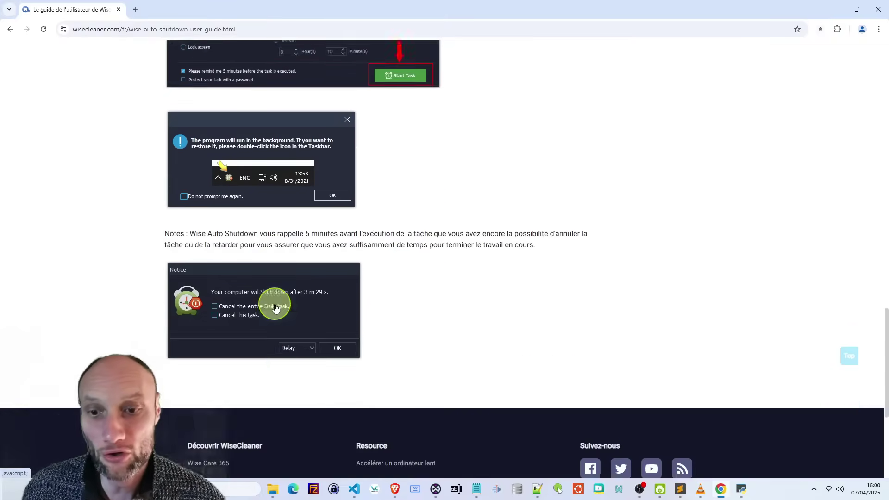
scroll(275, 308, "up", 4)
scroll(275, 310, "down", 5)
scroll(275, 309, "up", 20)
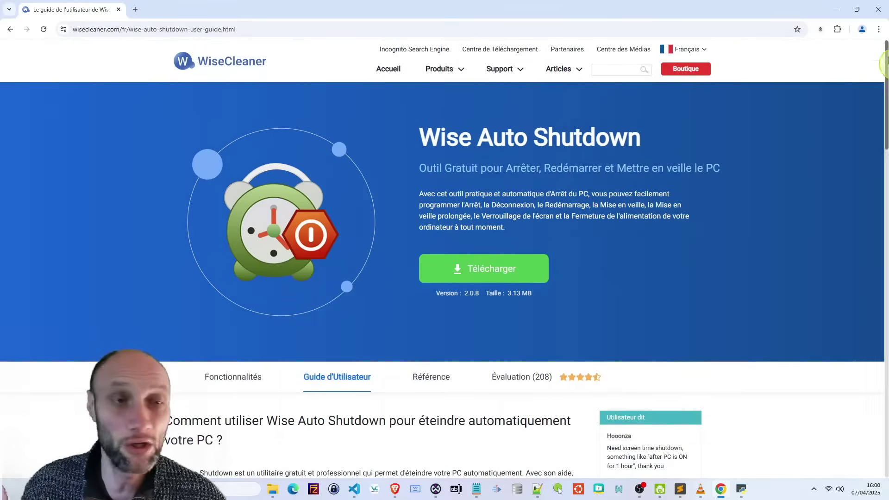
left_click(835, 12)
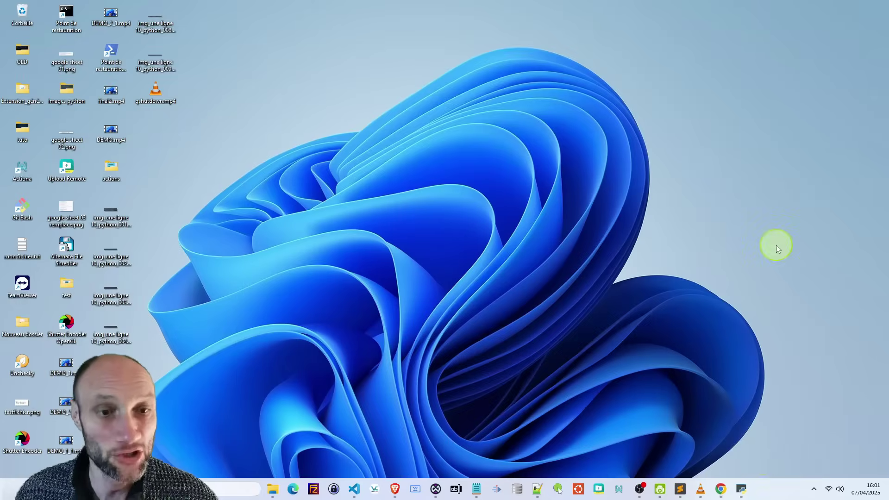
Step: Bring up the Noz Vat shutdown app, move its window over the desktop's upper middle area and set it to the dark theme
left_click(742, 488)
left_click_drag(656, 29, 407, 45)
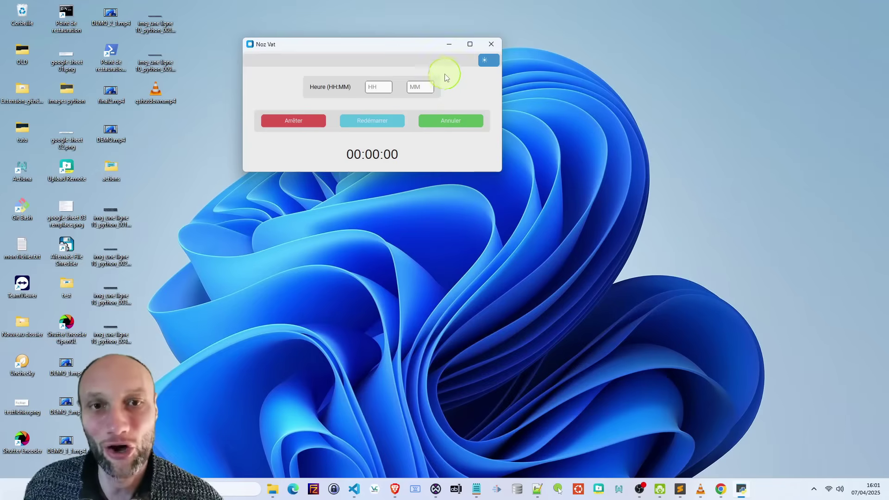
left_click(487, 60)
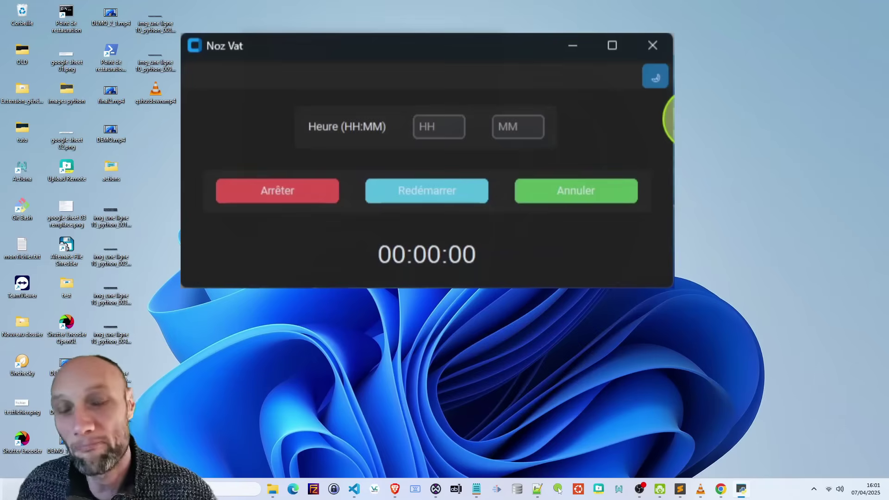
left_click(656, 84)
left_click(656, 85)
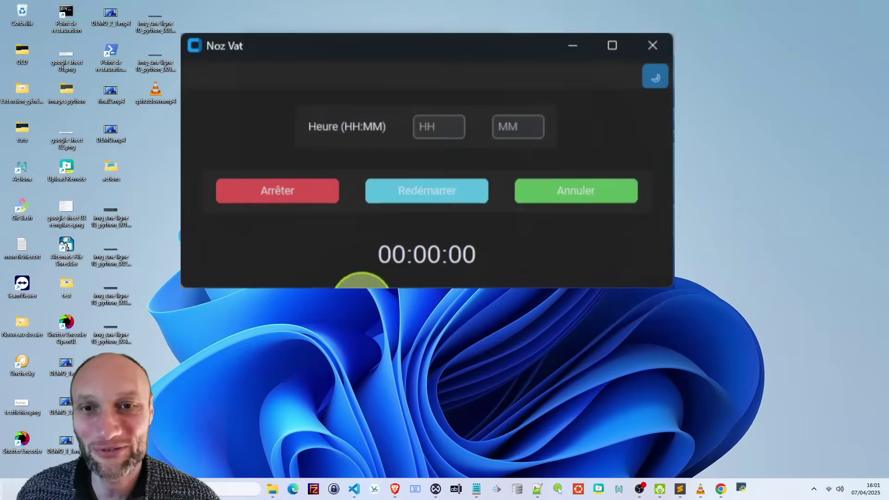
Step: Set the Noz Vat time to 18:45 and schedule a computer shutdown for it
left_click(442, 129)
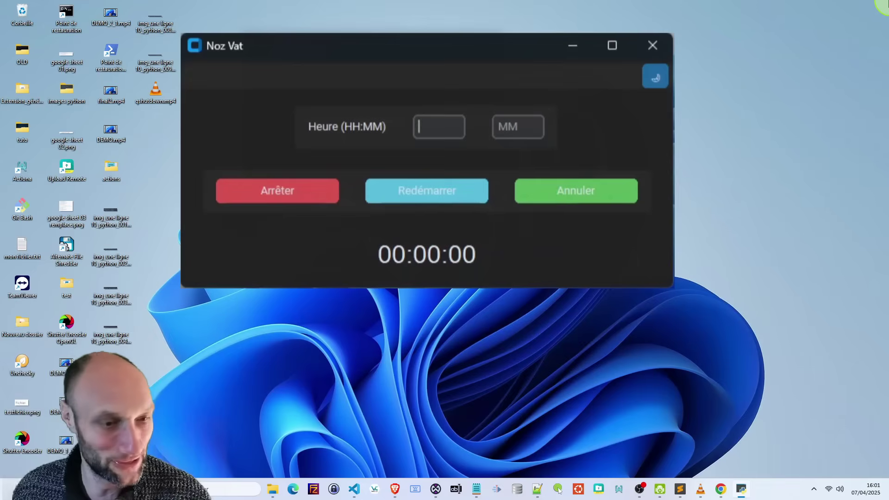
type("18")
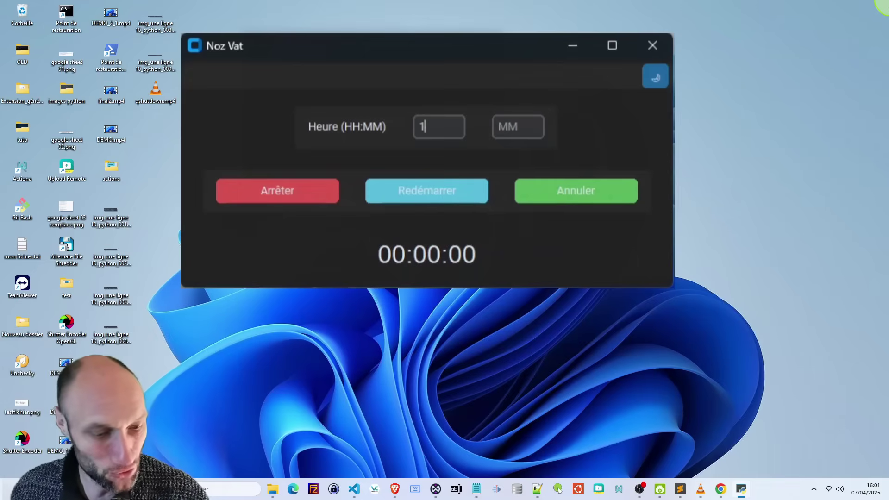
left_click(532, 130)
type("45")
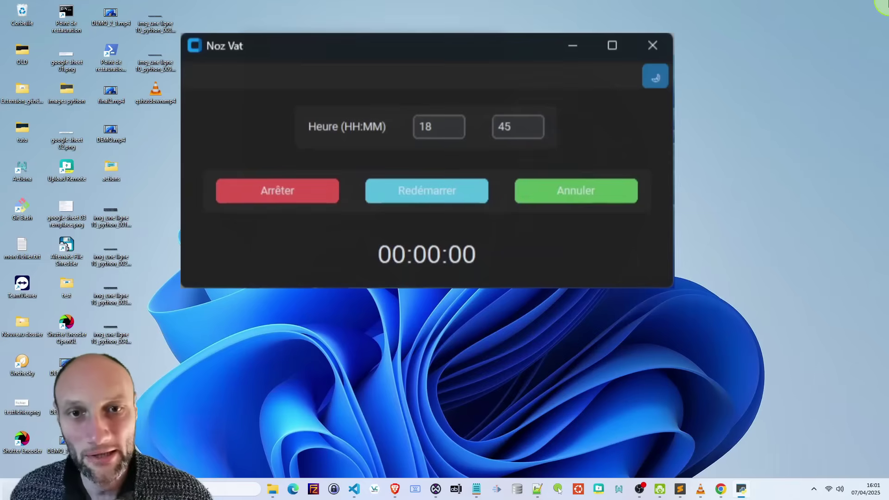
left_click(296, 194)
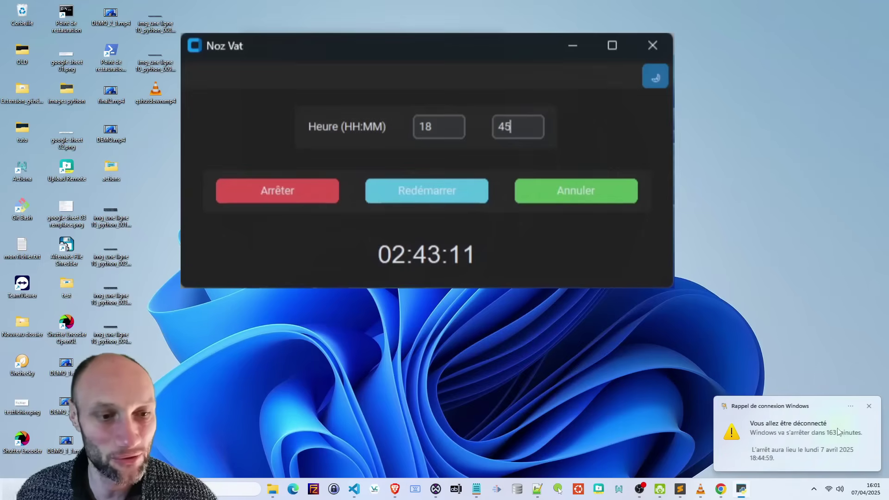
Step: Cancel the shutdown scheduled in Noz Vat
left_click(465, 276)
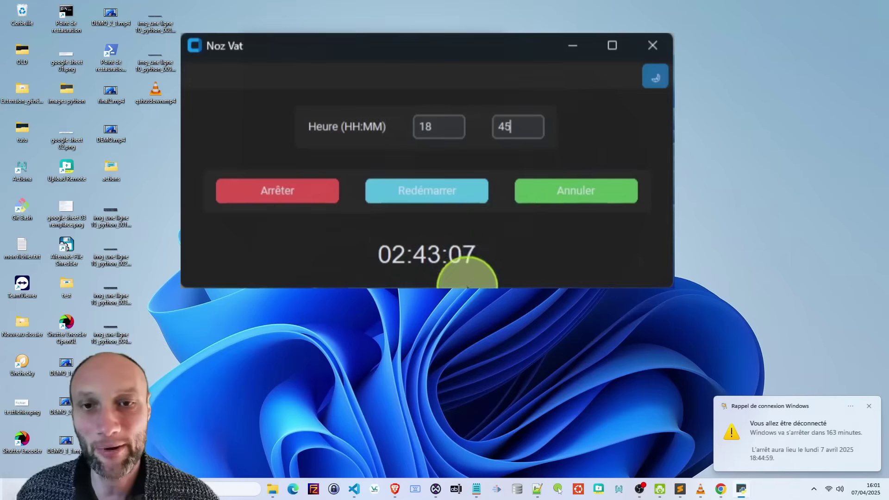
left_click(563, 204)
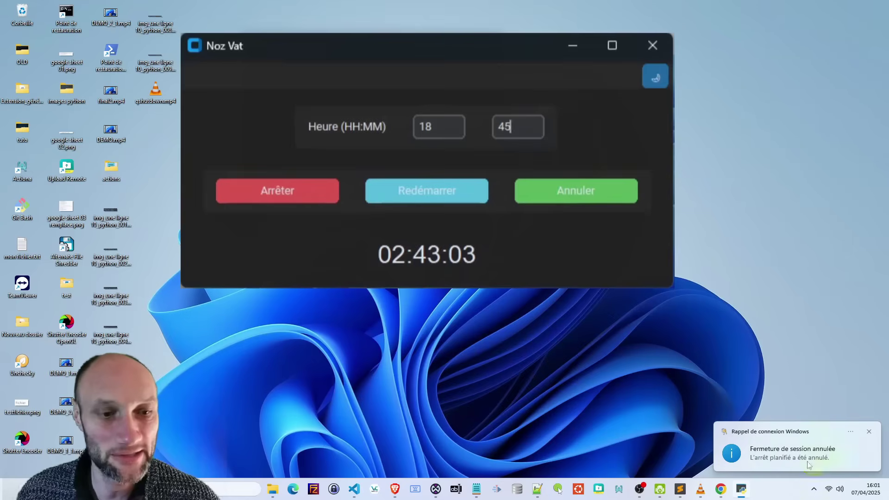
left_click(549, 198)
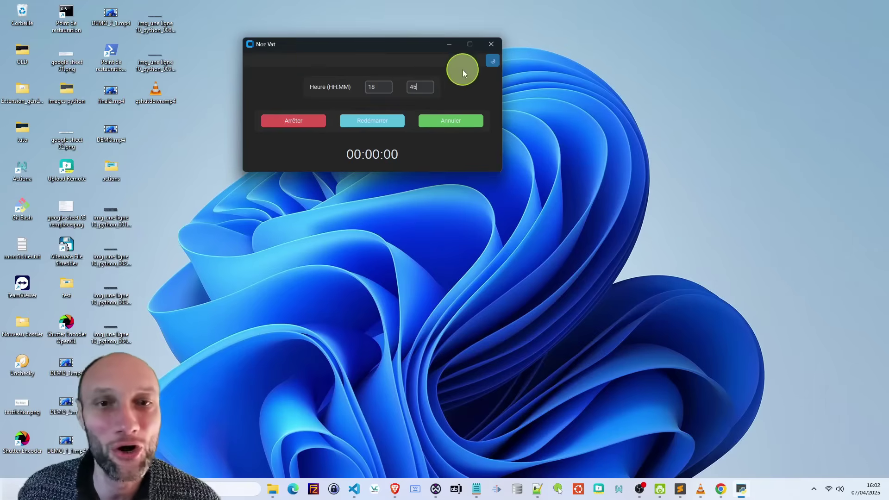
Step: Toggle the Noz Vat theme and return it to dark, then minimise the window
left_click(486, 62)
left_click(492, 61)
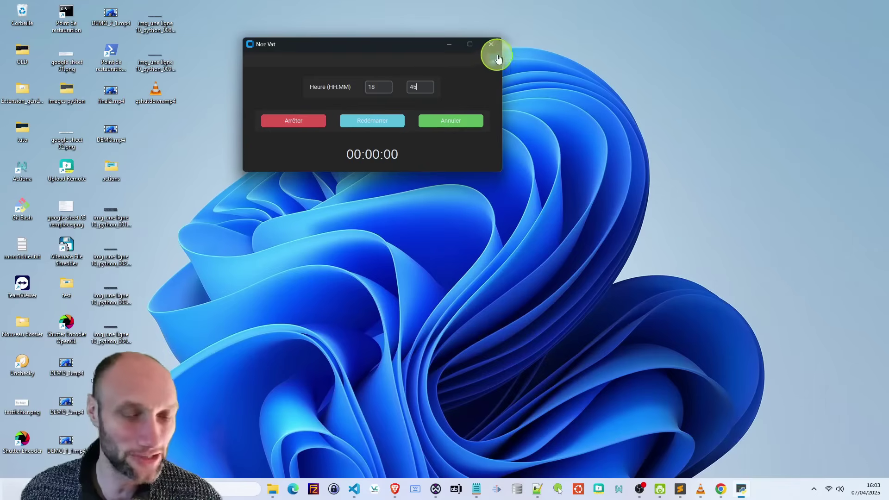
left_click(449, 44)
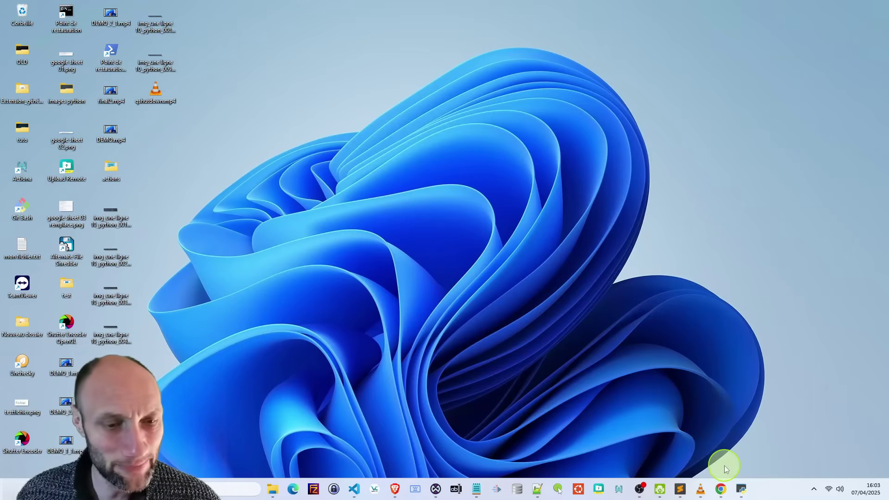
Step: Switch to VLC, enlarge qshutdown.mp4 to full screen and play it, pausing at the "sudo shutdown 02:30" and "sudo shutdown -c" commands
left_click(700, 489)
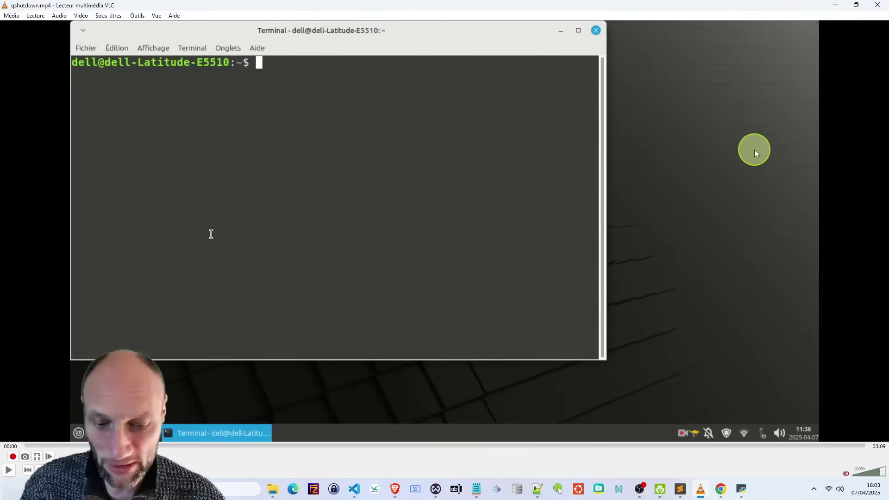
key("F11")
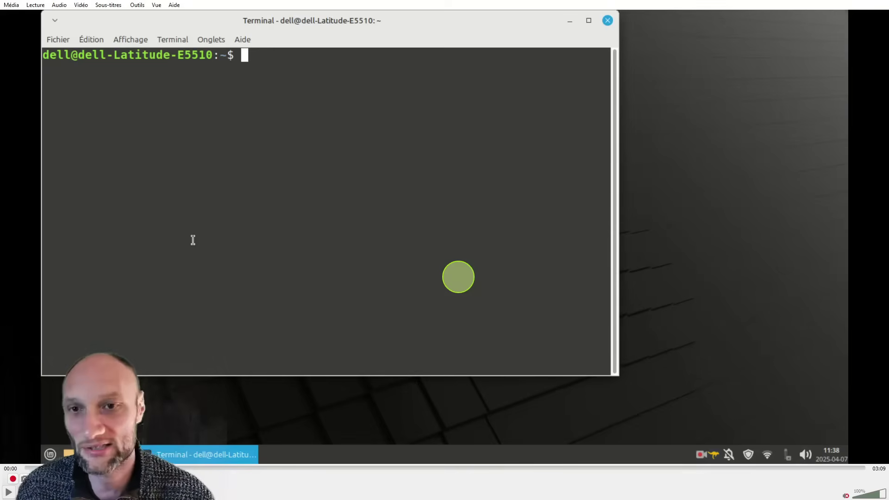
key("space")
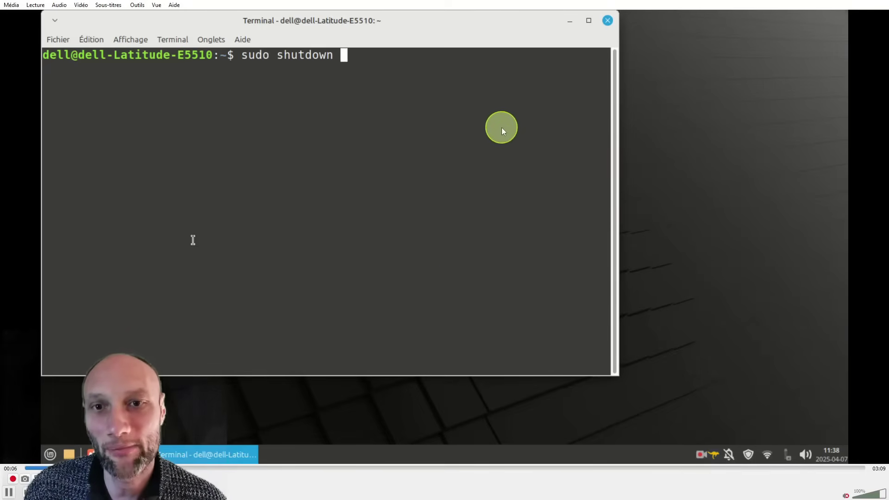
key("space")
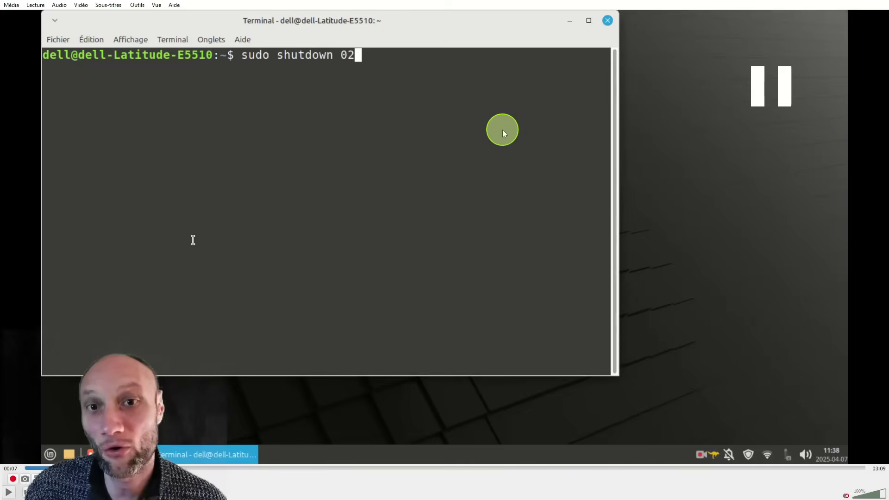
key("space")
key("space")
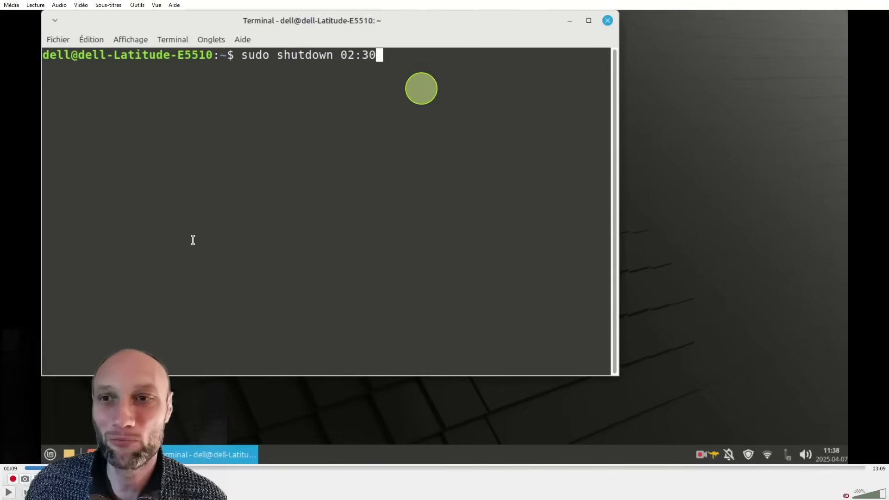
key("space")
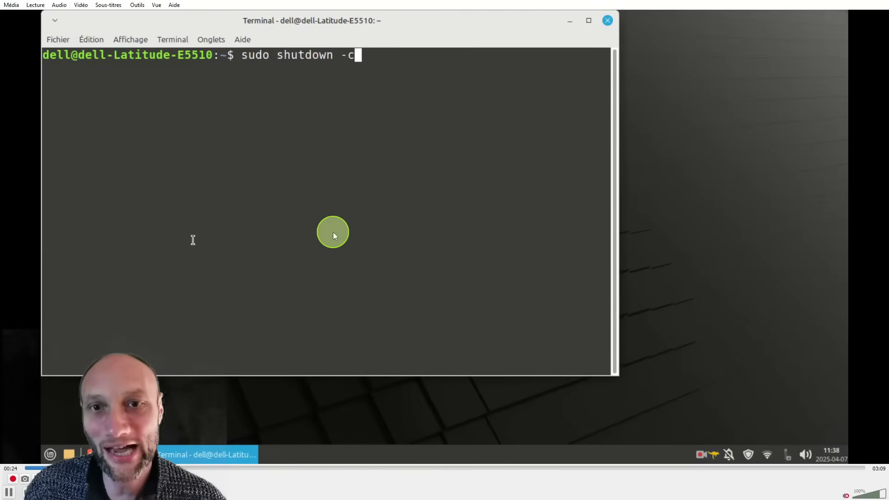
key("space")
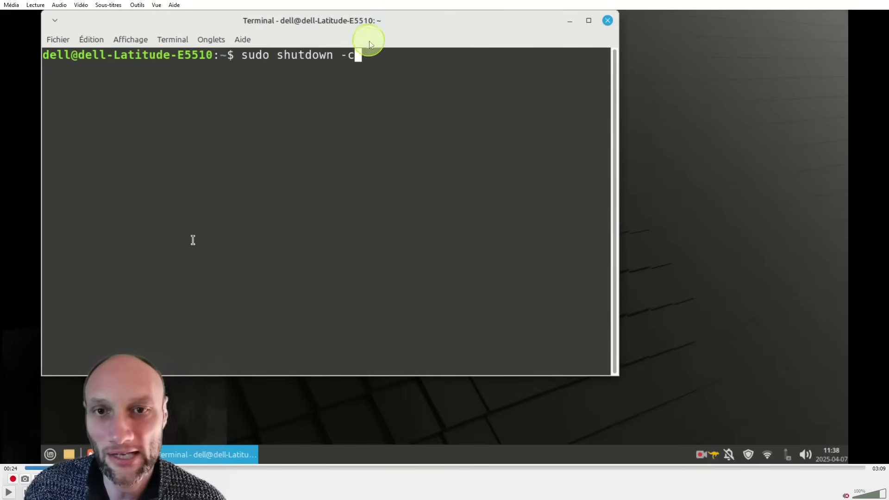
Step: Resume qshutdown.mp4 and watch the qshutdown installation, pausing at the "sudo apt install qshutdown" command before playing on
key("space")
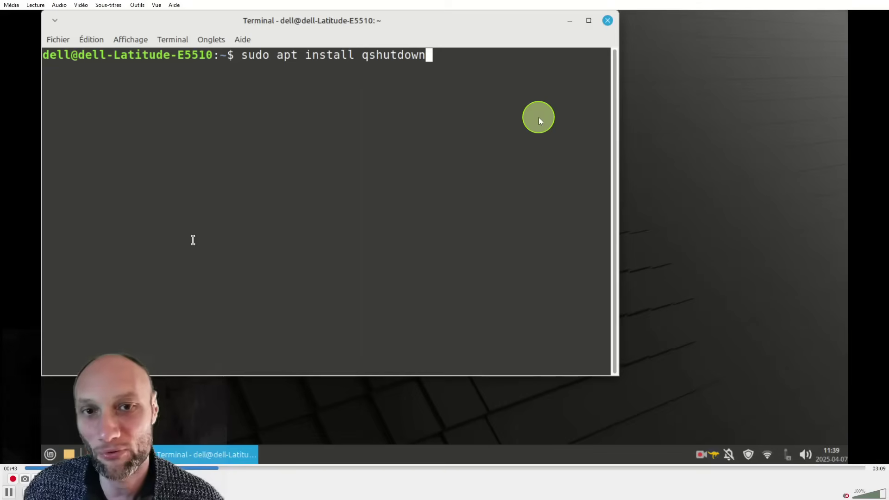
key("space")
key("space")
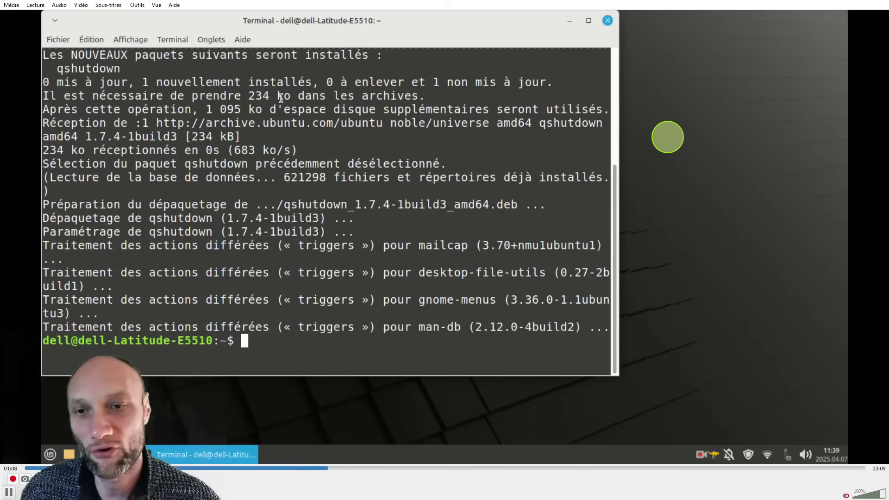
left_click(570, 20)
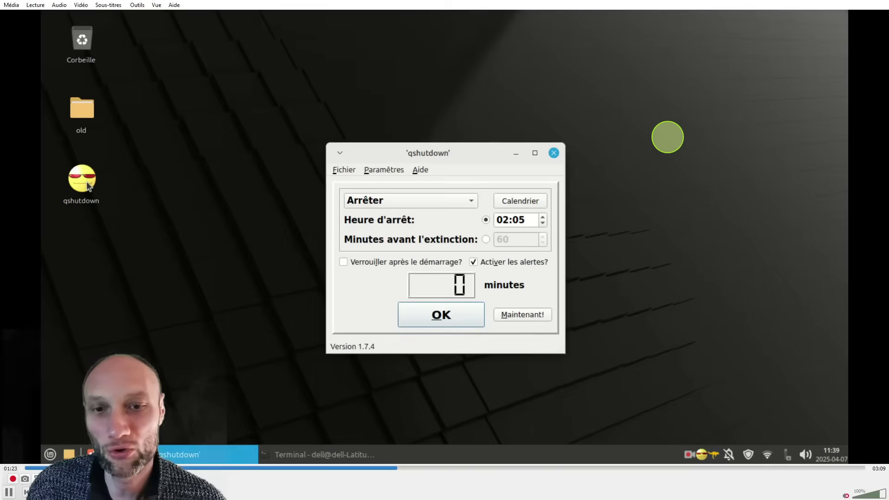
Step: Pause the video at the qshutdown main window to examine its shutdown time options and OK button, resuming playback after each pause
key("space")
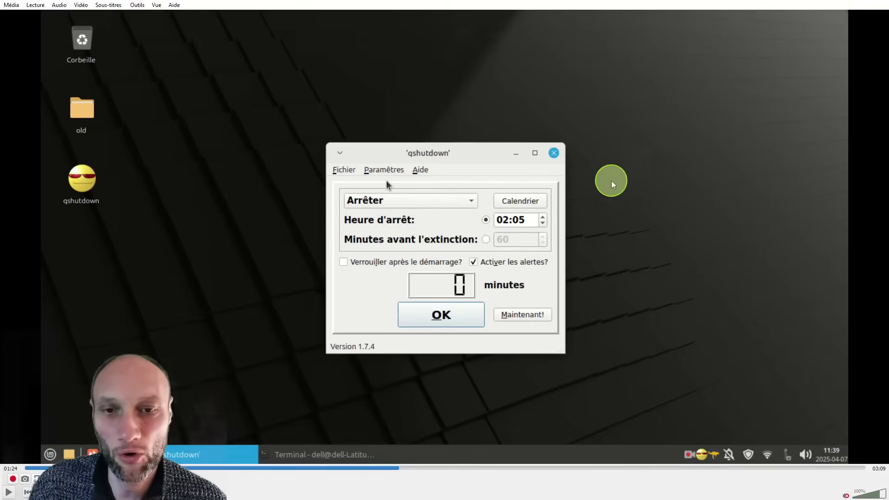
key("space")
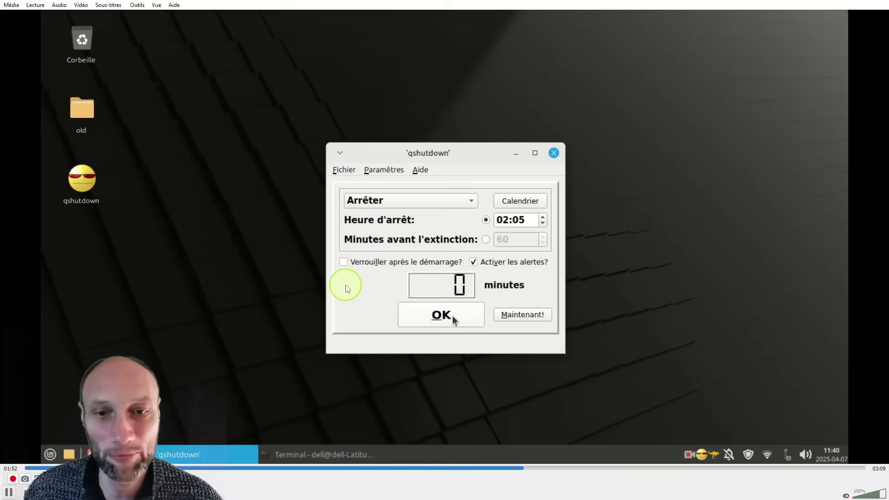
key("space")
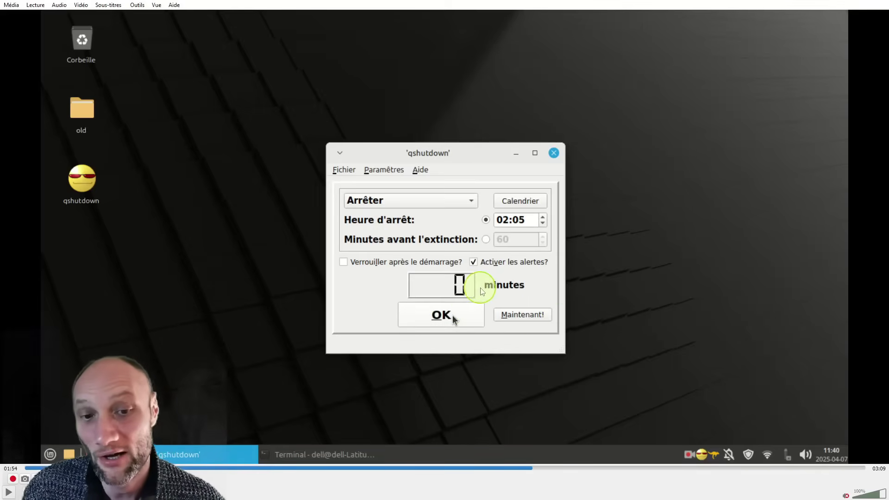
key("space")
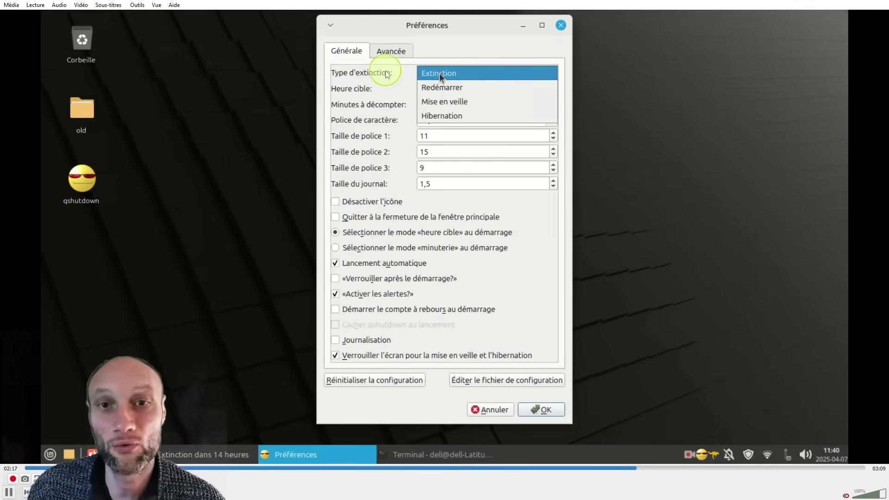
Step: Step through the qshutdown Préférences part of the video, pausing at the shutdown type, target time and main-window closing options
key("space")
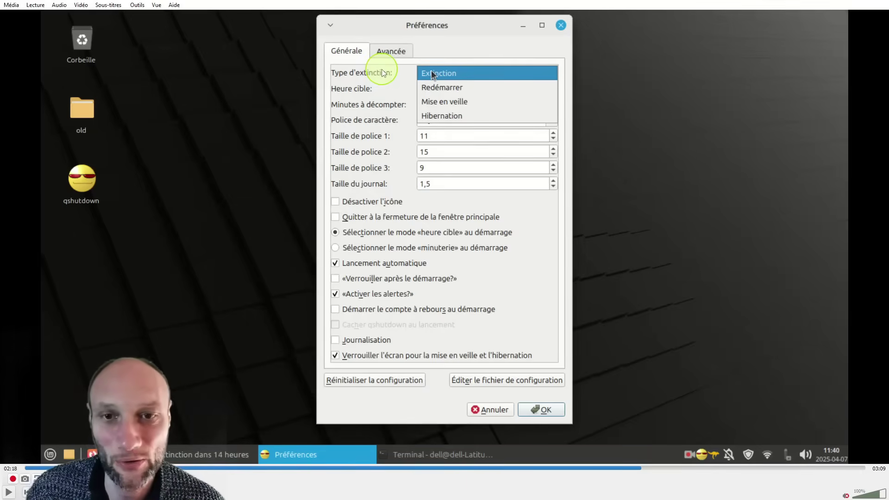
key("space")
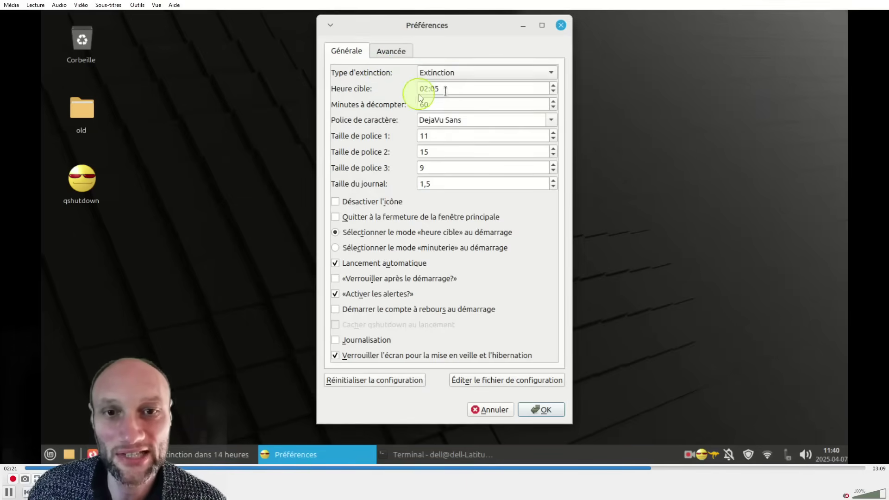
key("space")
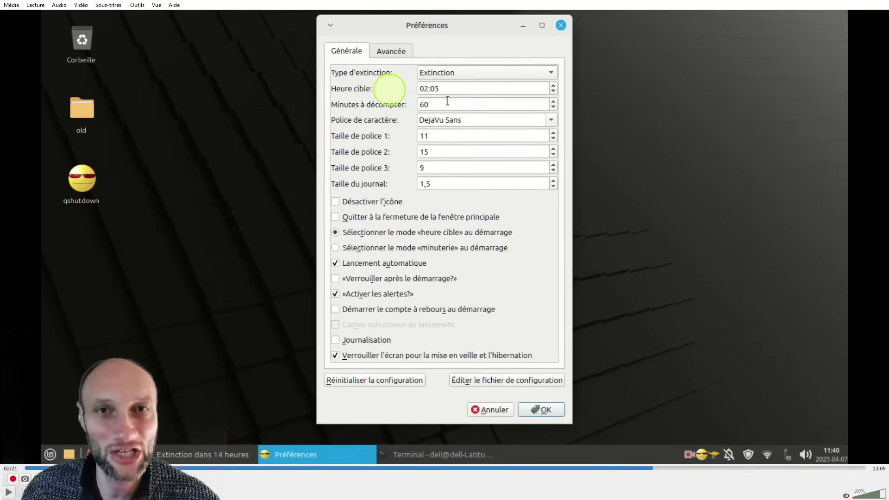
key("space")
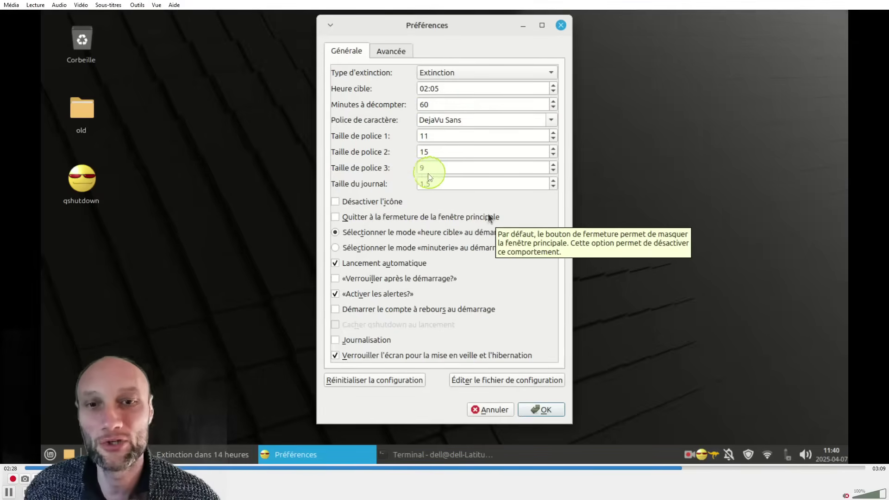
key("space")
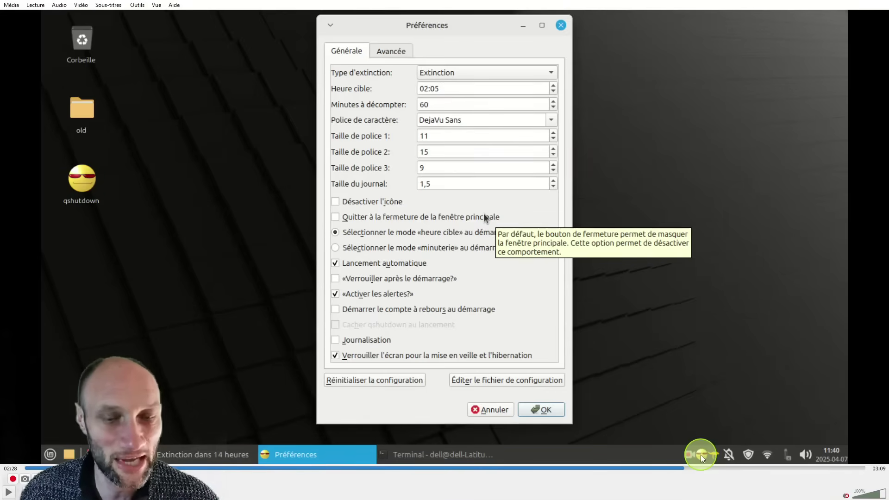
key("space")
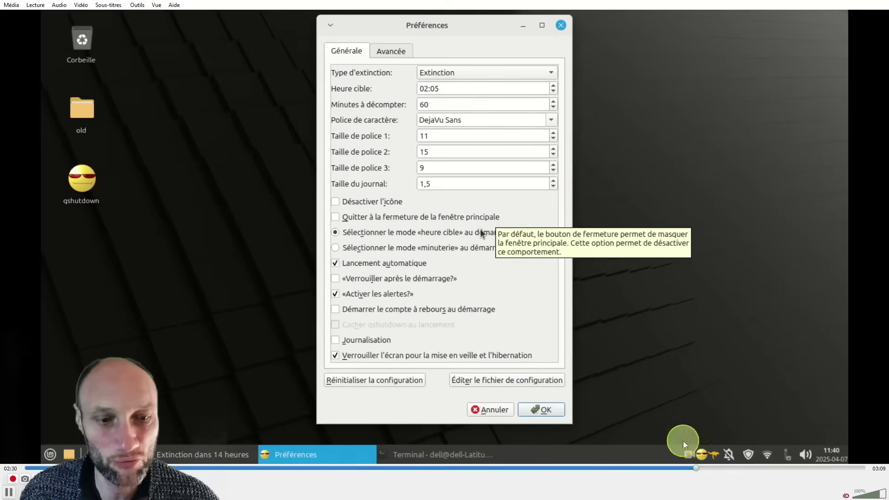
key("space")
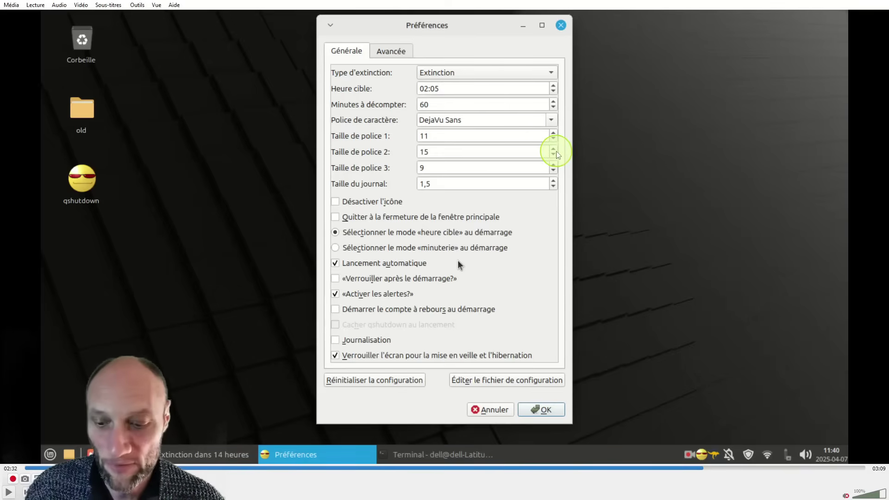
Step: Exit VLC's full-screen view, minimise the player and switch back to the Noz Vat window
double_click(818, 37)
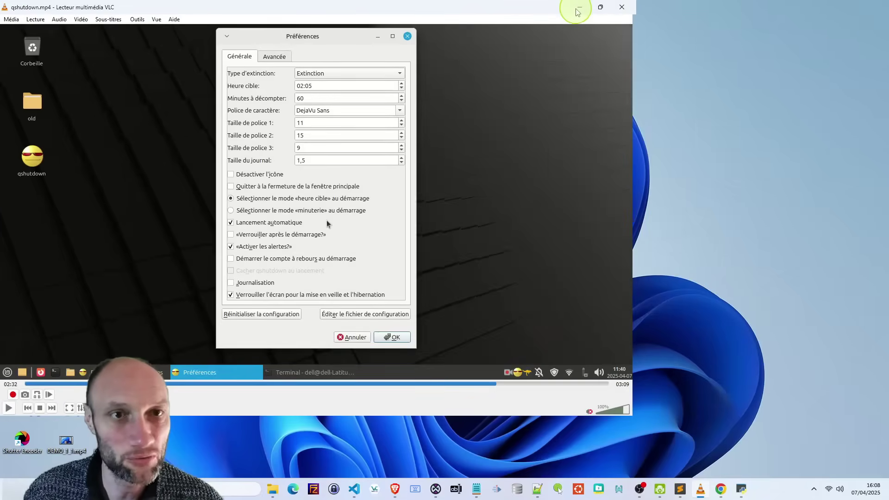
left_click(579, 9)
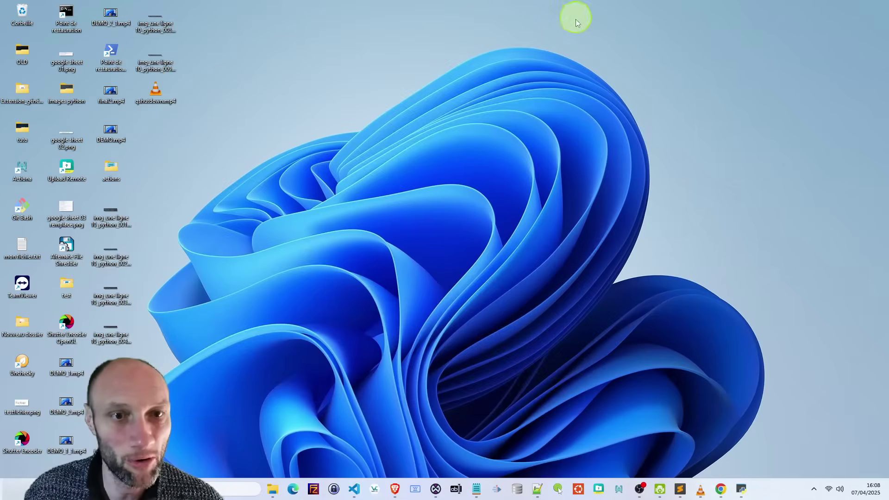
left_click(742, 490)
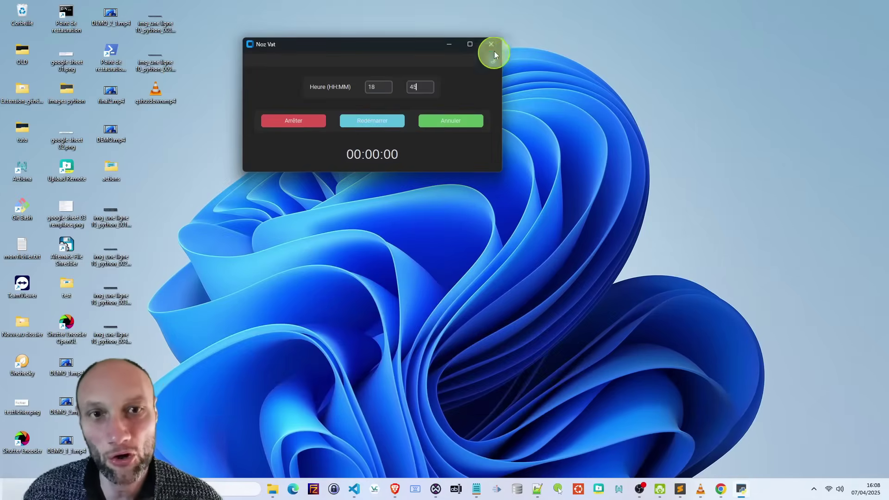